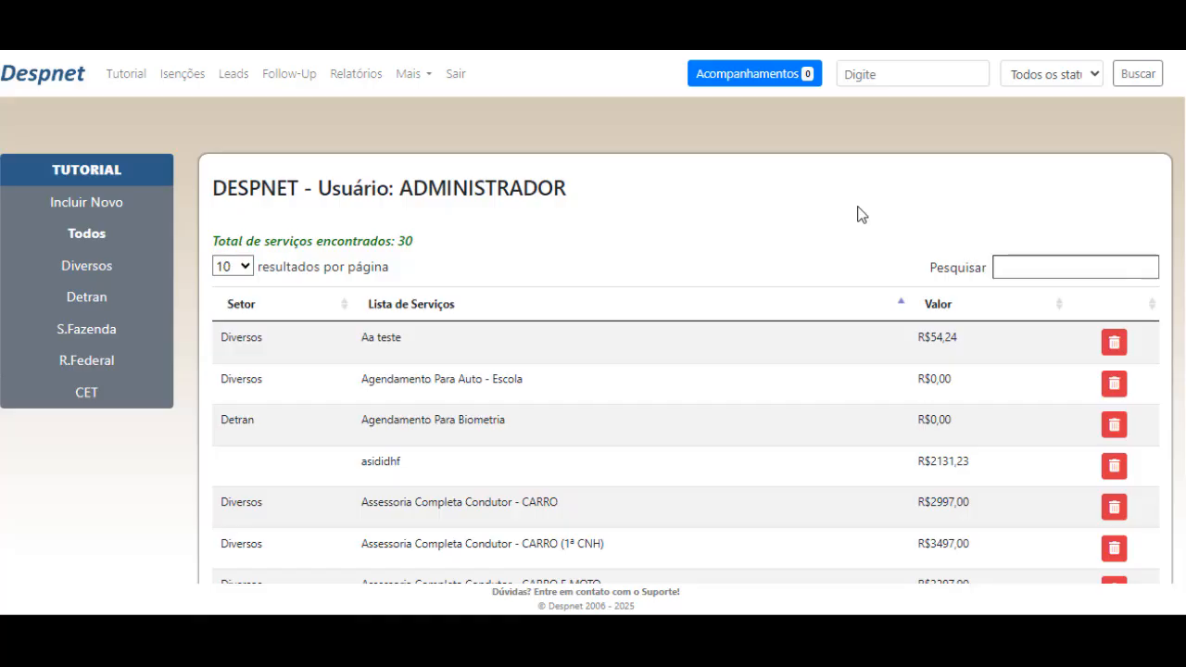
- Open client TESTE TESTE's record from the Isenções client list
{"action": "left_click", "coordinate": [195, 80]}
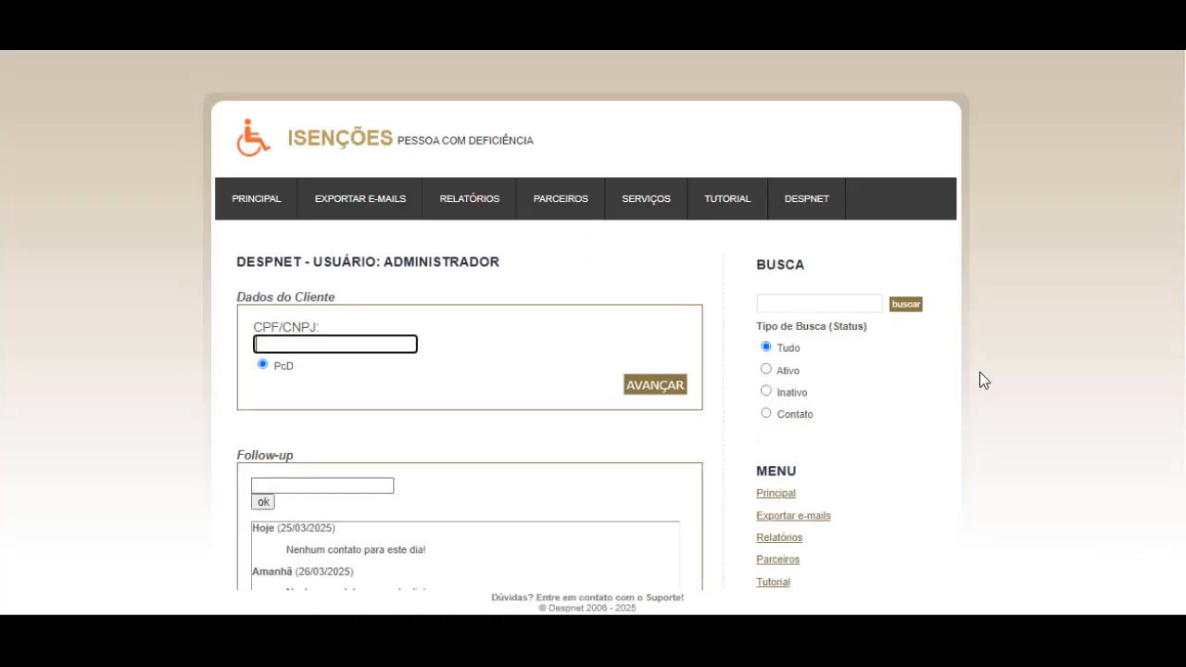
{"action": "left_click", "coordinate": [655, 384]}
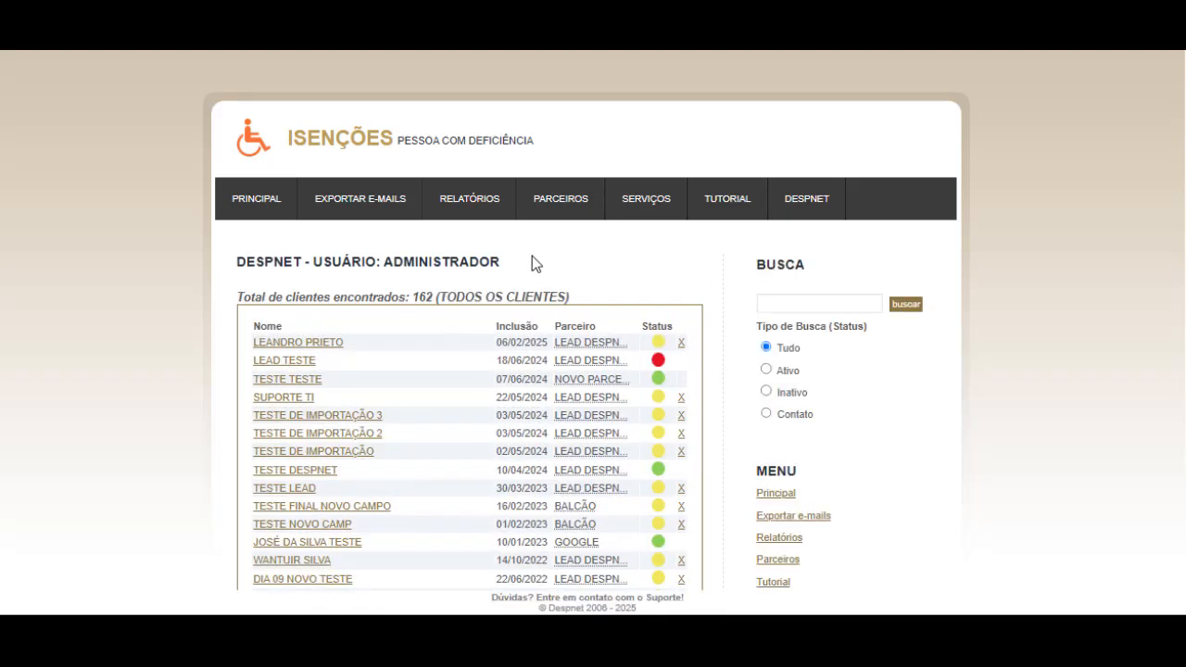
{"action": "left_click", "coordinate": [316, 382]}
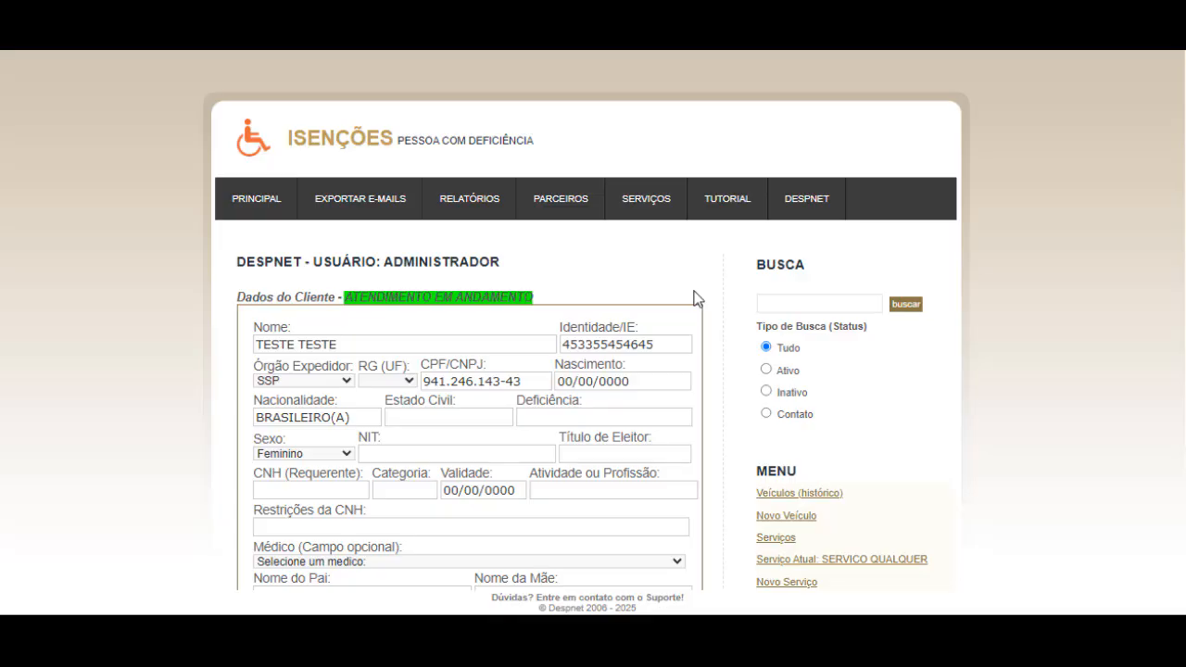
{"action": "scroll", "coordinate": [593, 324], "scroll_direction": "down", "scroll_amount": 8}
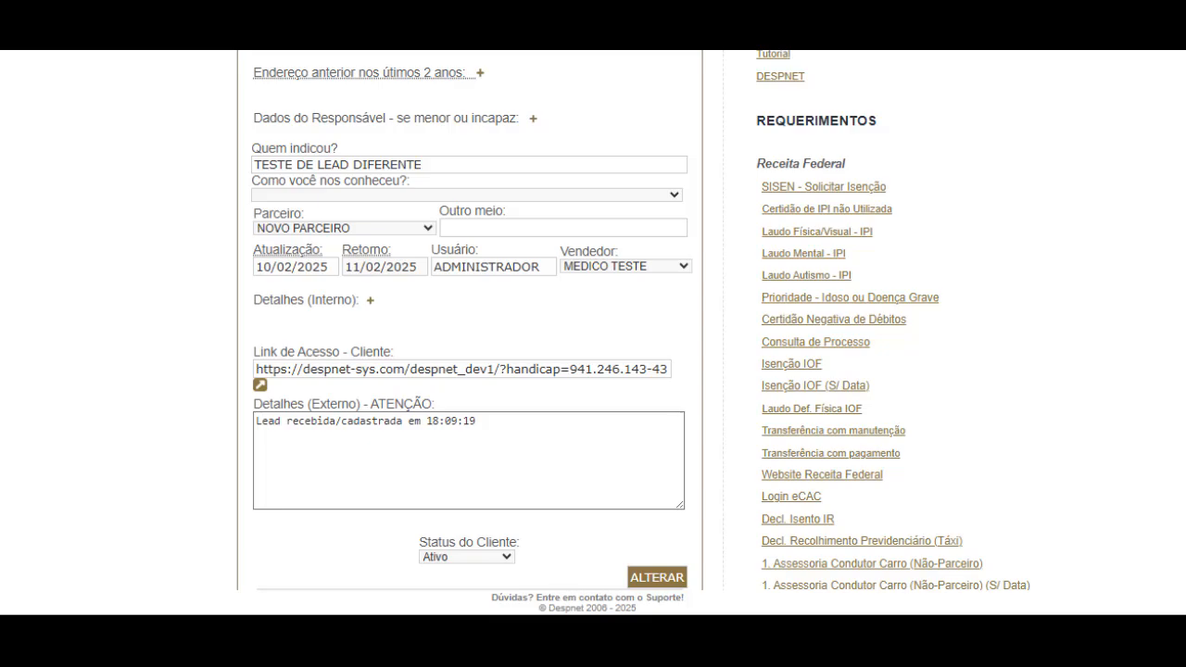
{"action": "scroll", "coordinate": [633, 321], "scroll_direction": "down", "scroll_amount": 6}
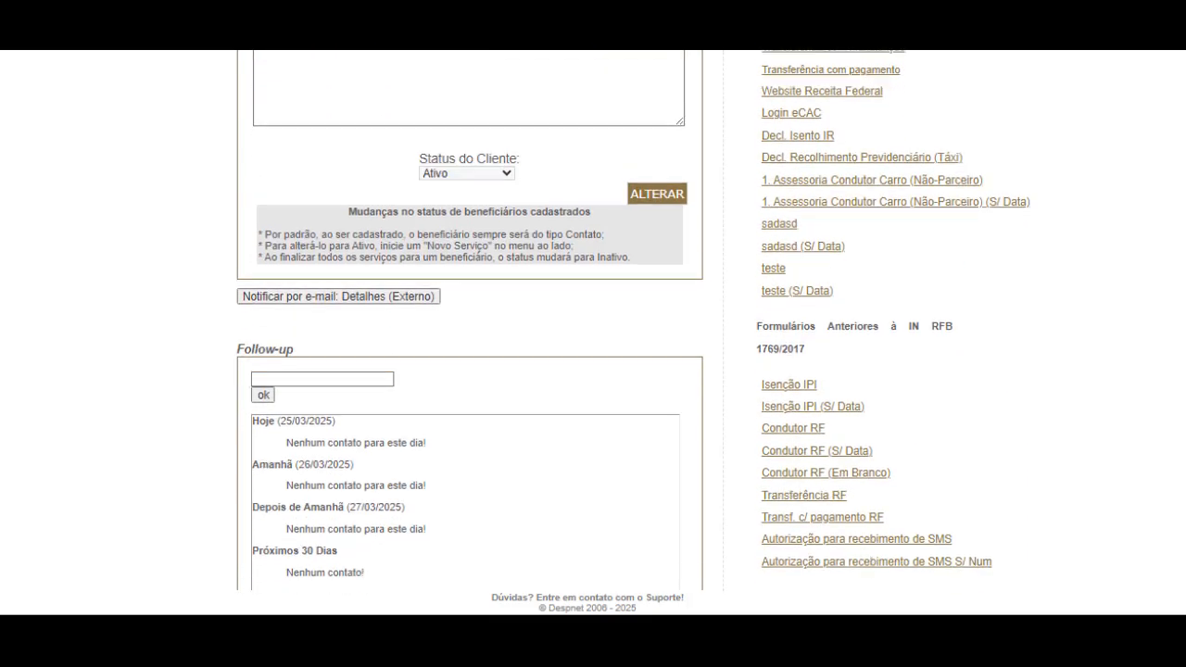
{"action": "scroll", "coordinate": [992, 291], "scroll_direction": "up", "scroll_amount": 2}
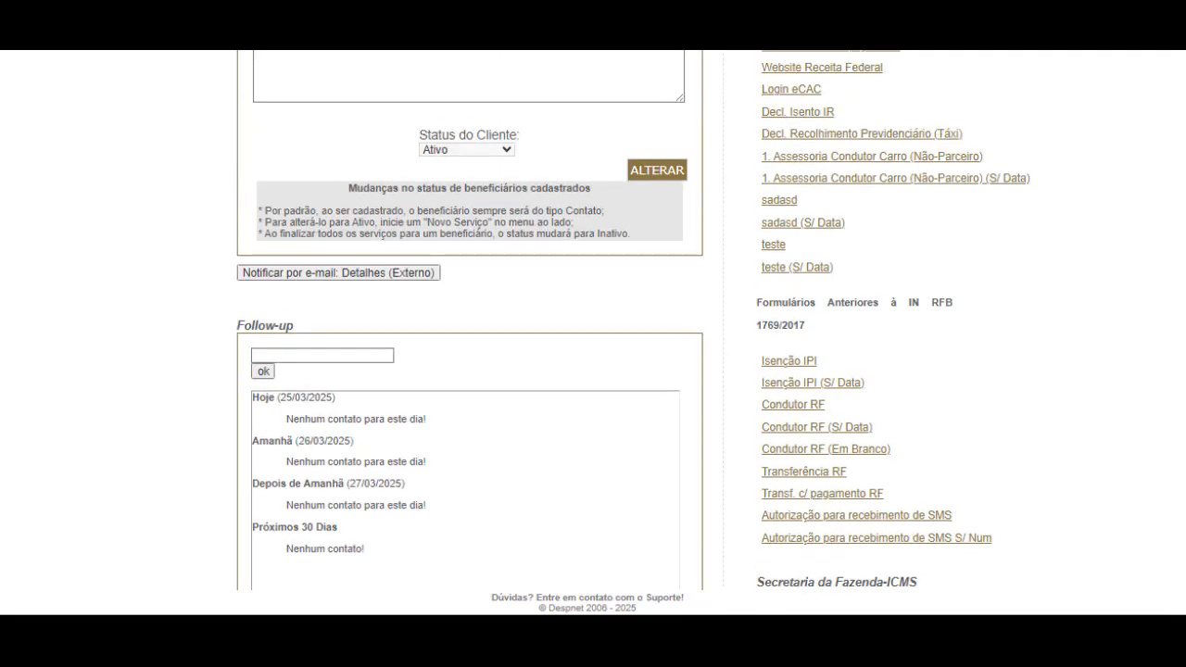
{"action": "scroll", "coordinate": [993, 291], "scroll_direction": "down", "scroll_amount": 2}
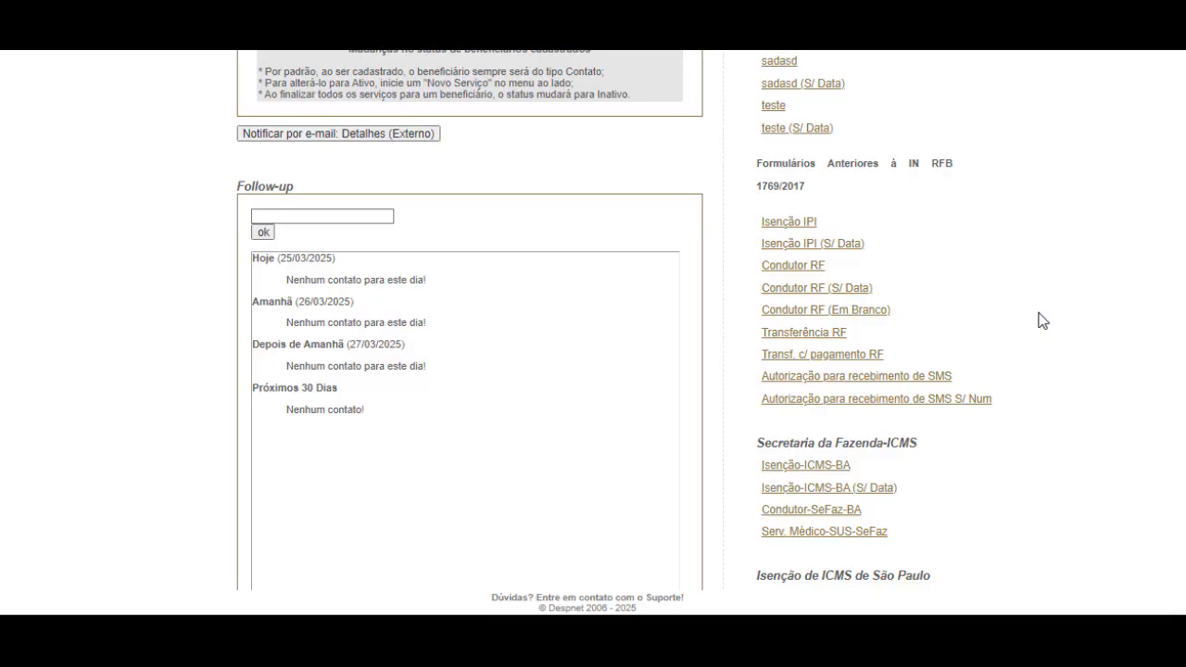
{"action": "scroll", "coordinate": [1094, 250], "scroll_direction": "up", "scroll_amount": 15}
{"action": "scroll", "coordinate": [1126, 216], "scroll_direction": "down", "scroll_amount": 1}
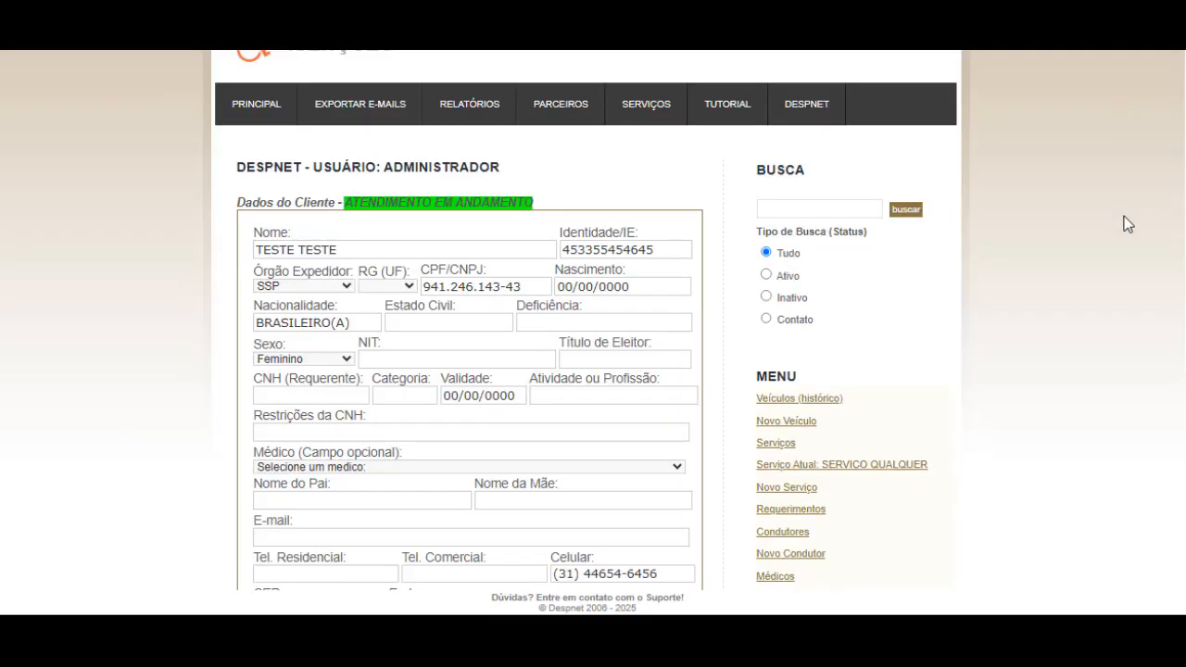
{"action": "scroll", "coordinate": [1124, 217], "scroll_direction": "up", "scroll_amount": 1}
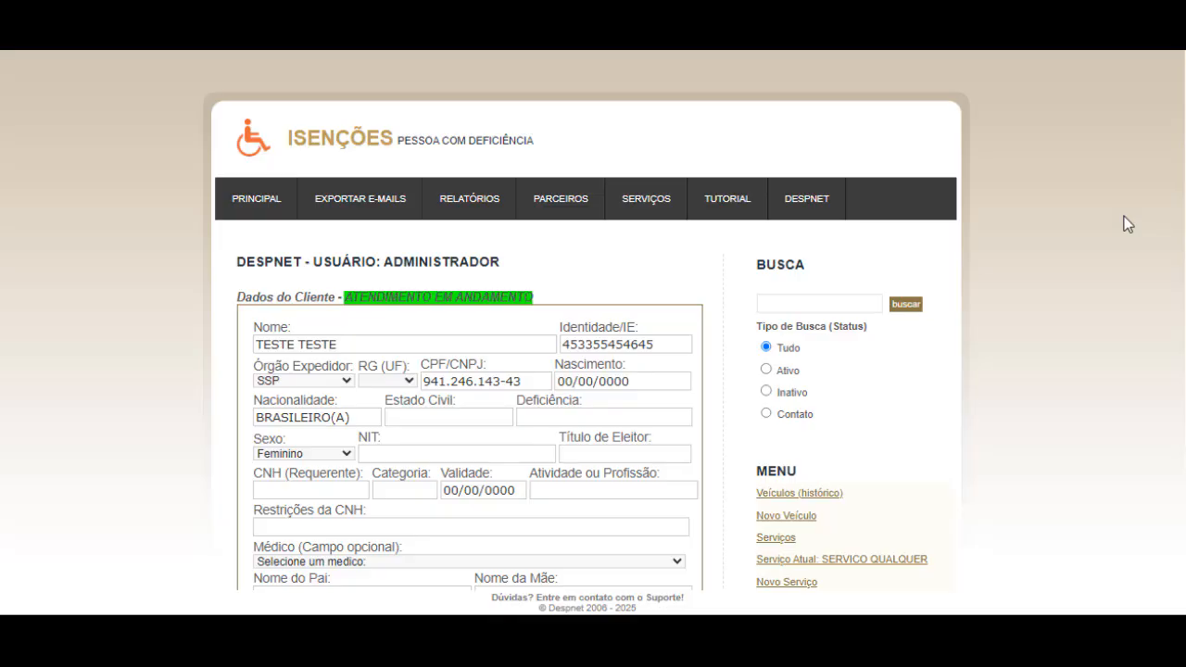
{"action": "scroll", "coordinate": [1127, 224], "scroll_direction": "down", "scroll_amount": 1}
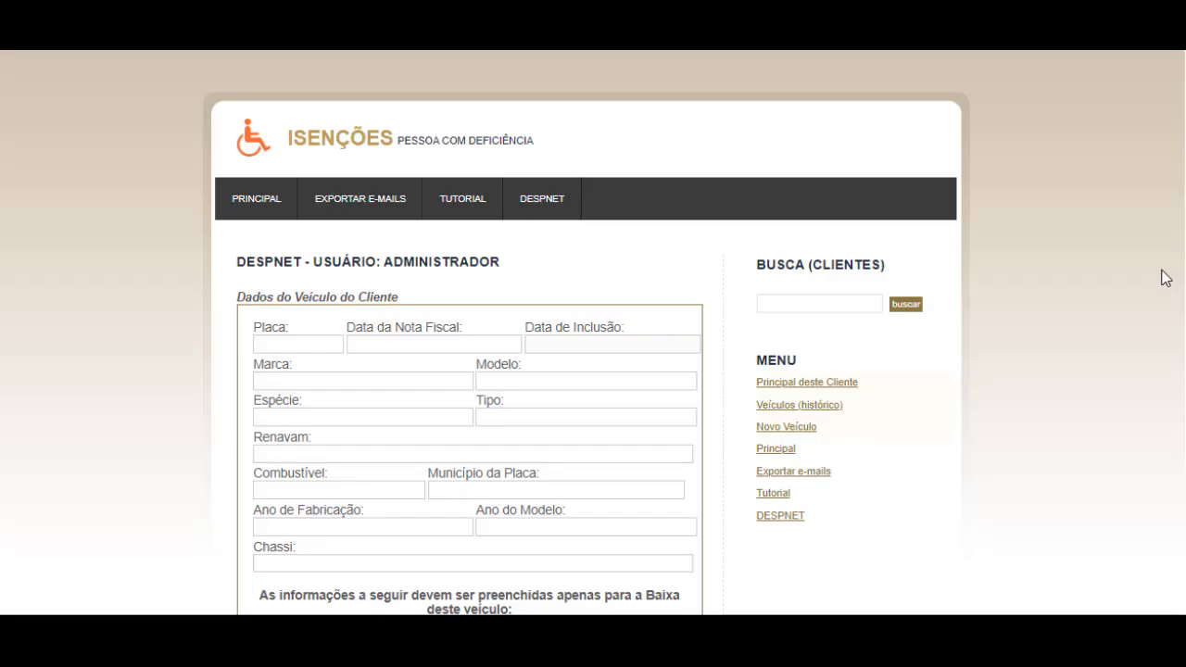
- Step through the new vehicle's plate, invoice date, make, model and species fields
{"action": "left_click", "coordinate": [330, 342]}
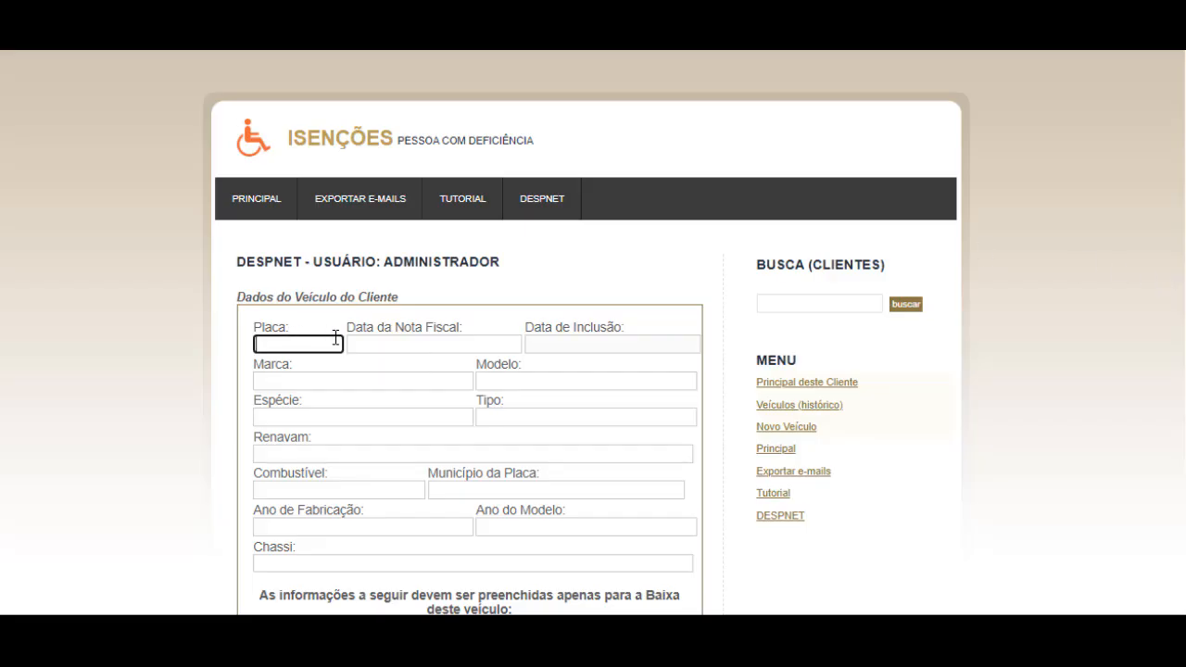
{"action": "left_click", "coordinate": [391, 344]}
{"action": "scroll", "coordinate": [390, 344], "scroll_direction": "down", "scroll_amount": 1}
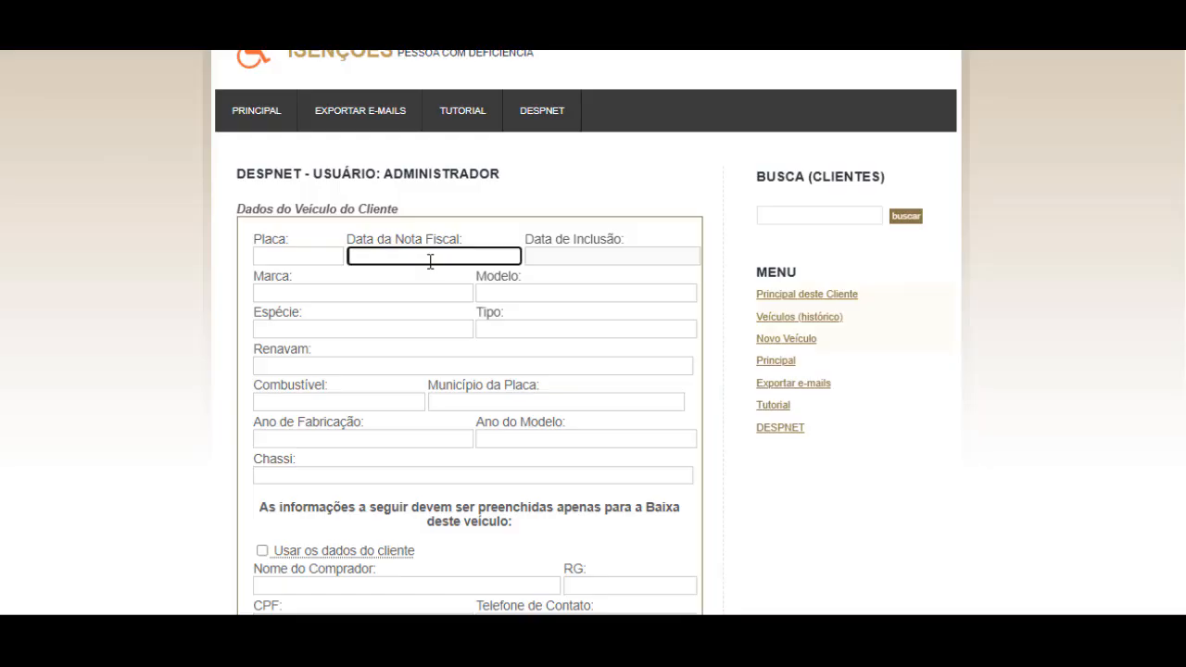
{"action": "left_click", "coordinate": [445, 292]}
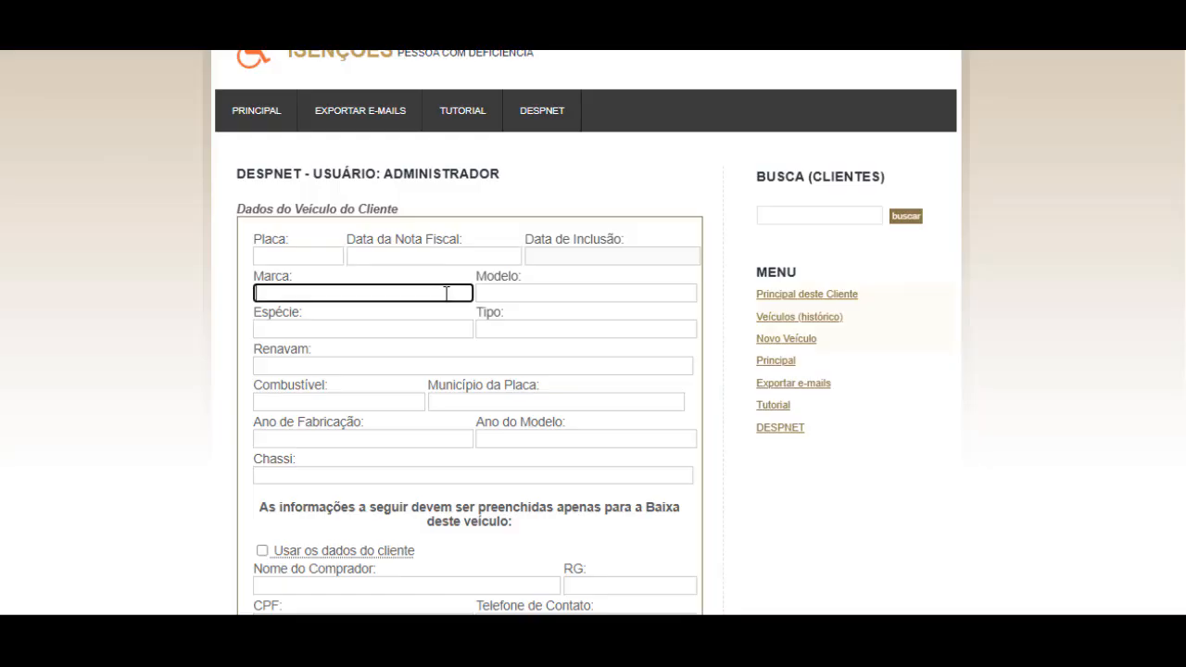
{"action": "left_click", "coordinate": [513, 295]}
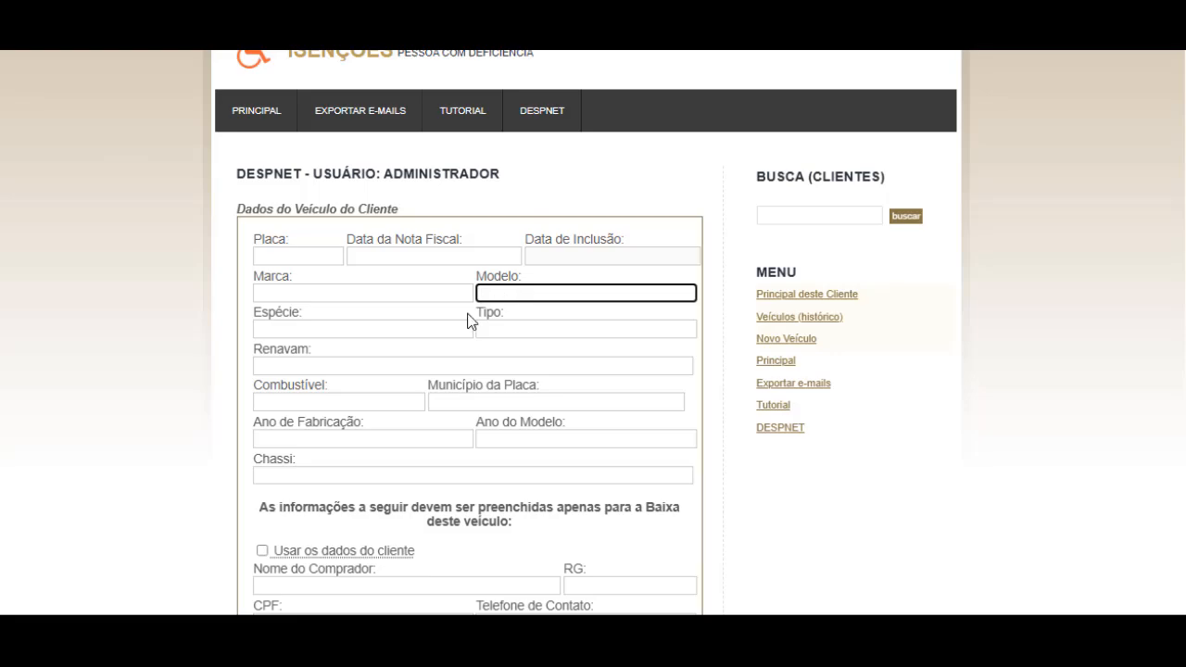
{"action": "left_click", "coordinate": [445, 328]}
{"action": "left_click_drag", "start_coordinate": [225, 318], "coordinate": [239, 318]}
{"action": "left_click", "coordinate": [246, 315]}
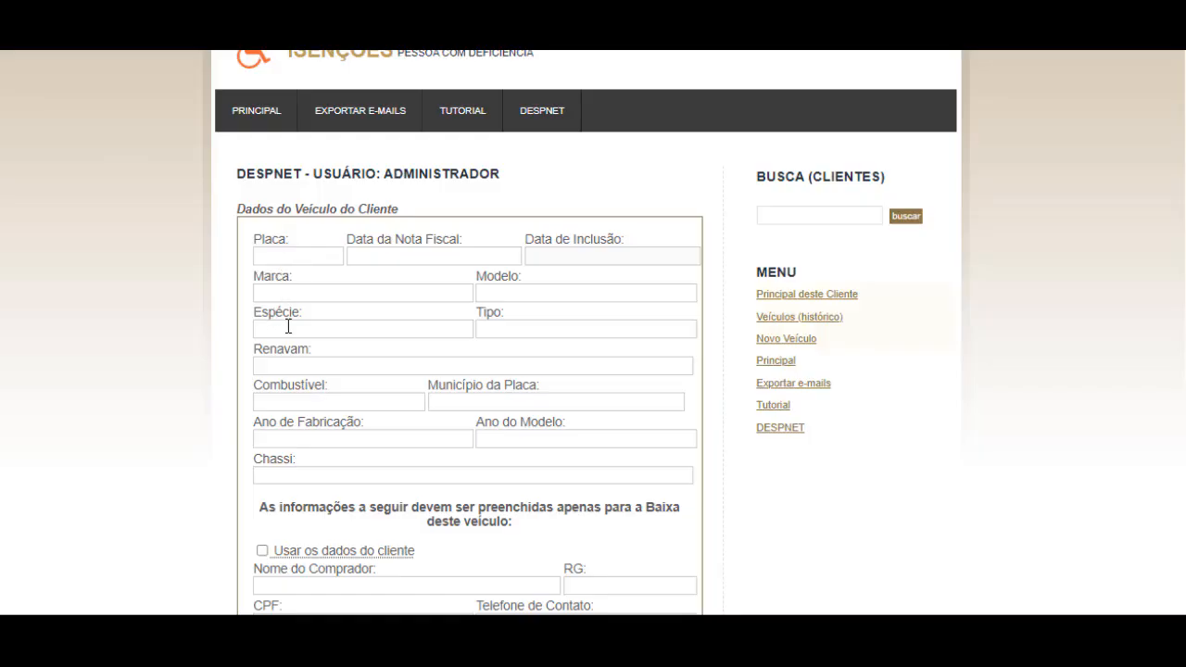
- Continue through the type, Renavam, fuel, municipality, manufacture year and chassis fields
{"action": "left_click", "coordinate": [604, 328]}
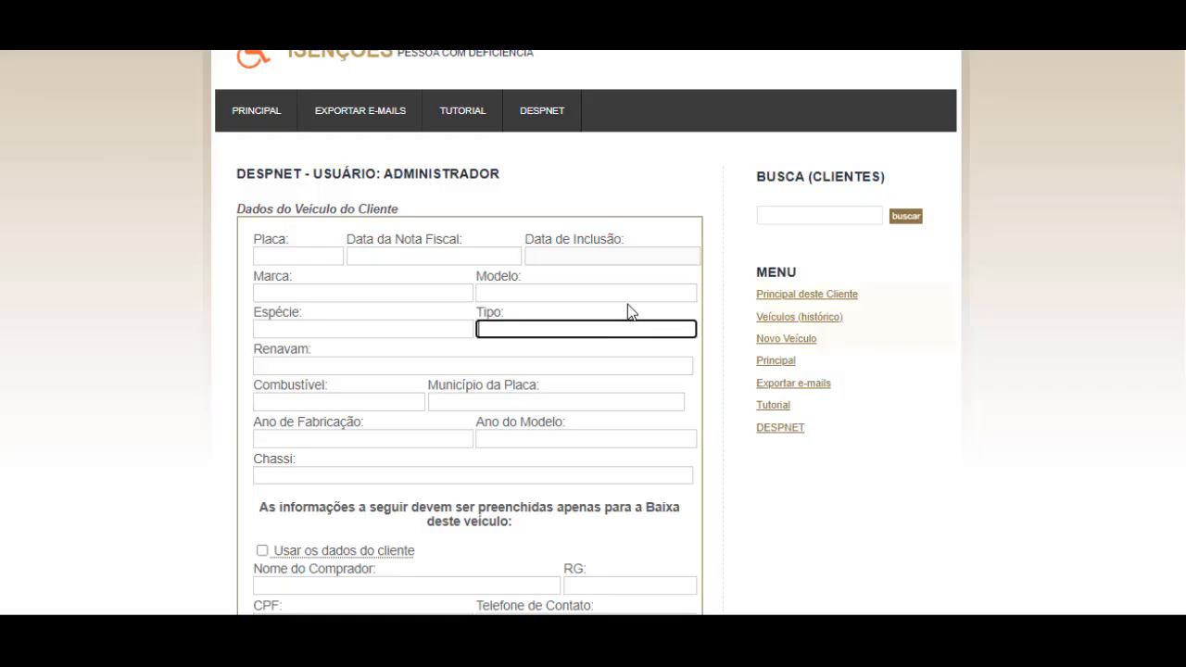
{"action": "left_click", "coordinate": [549, 365]}
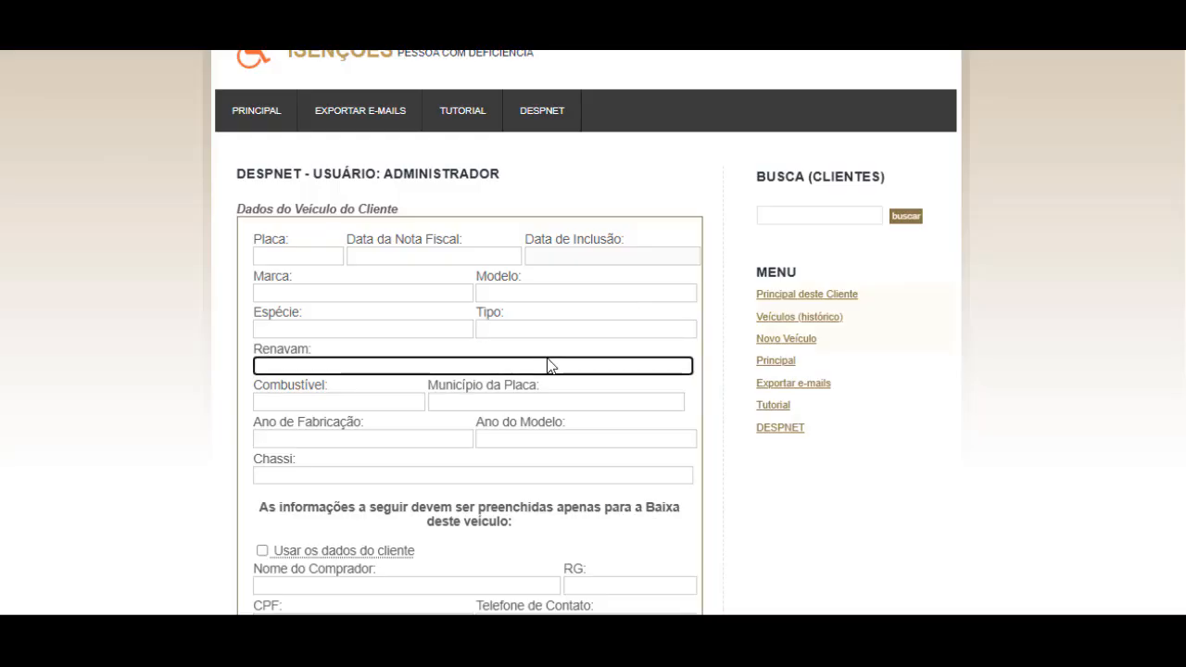
{"action": "left_click", "coordinate": [392, 401]}
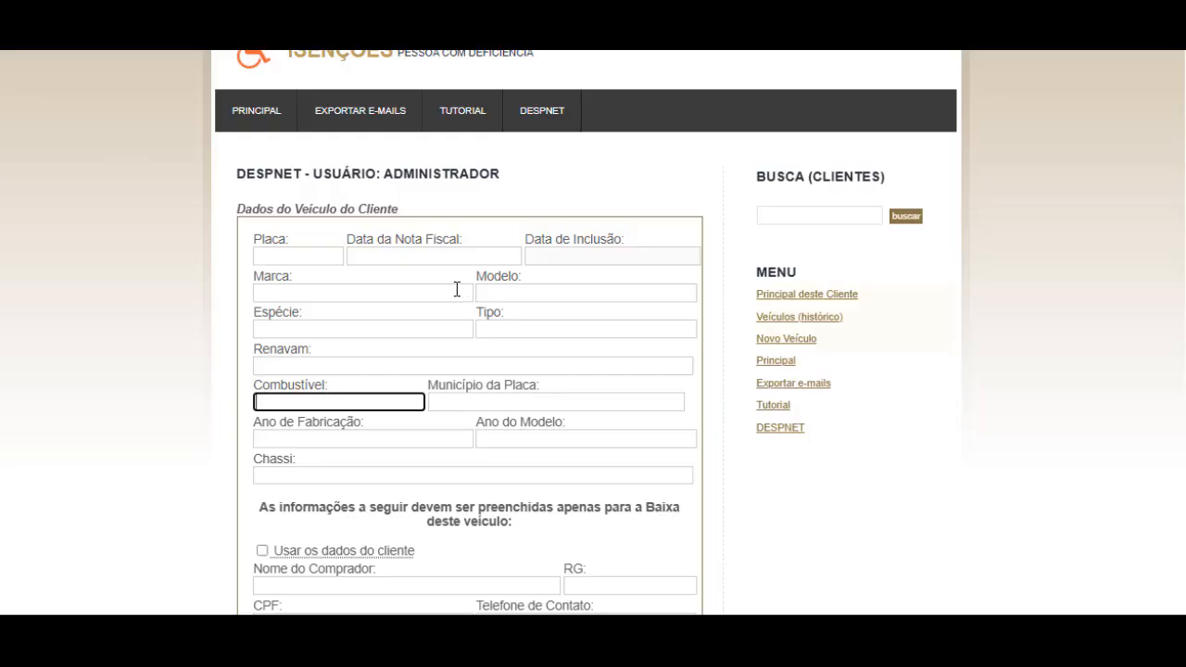
{"action": "left_click", "coordinate": [486, 404]}
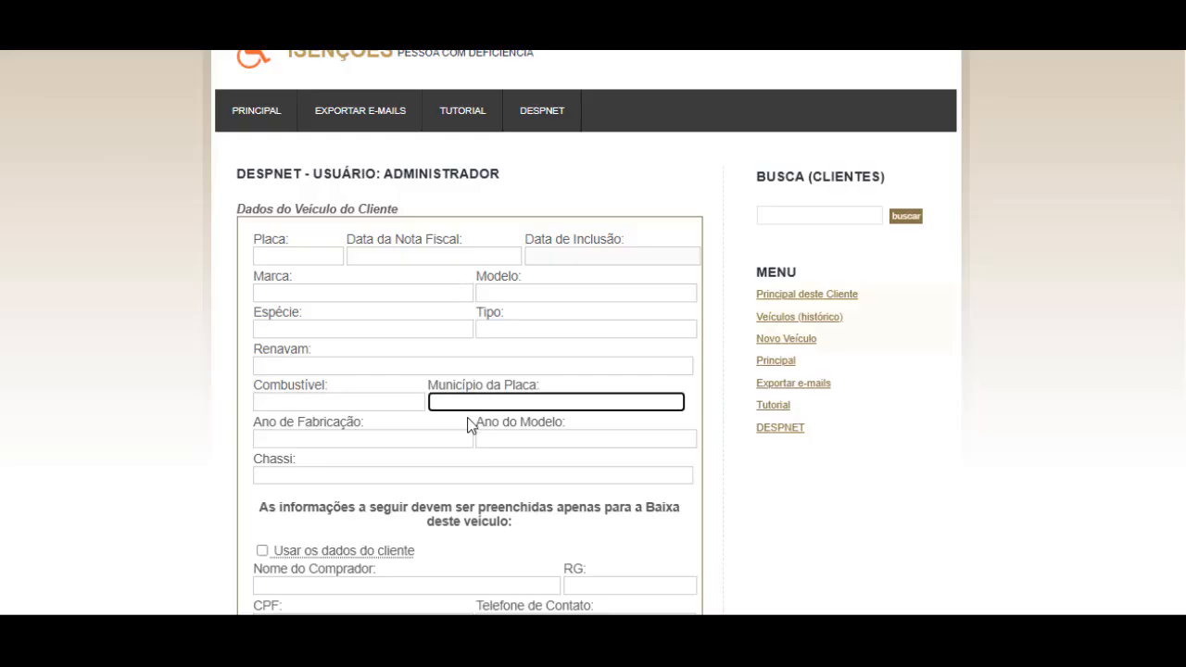
{"action": "left_click", "coordinate": [440, 433]}
{"action": "scroll", "coordinate": [547, 393], "scroll_direction": "down", "scroll_amount": 1}
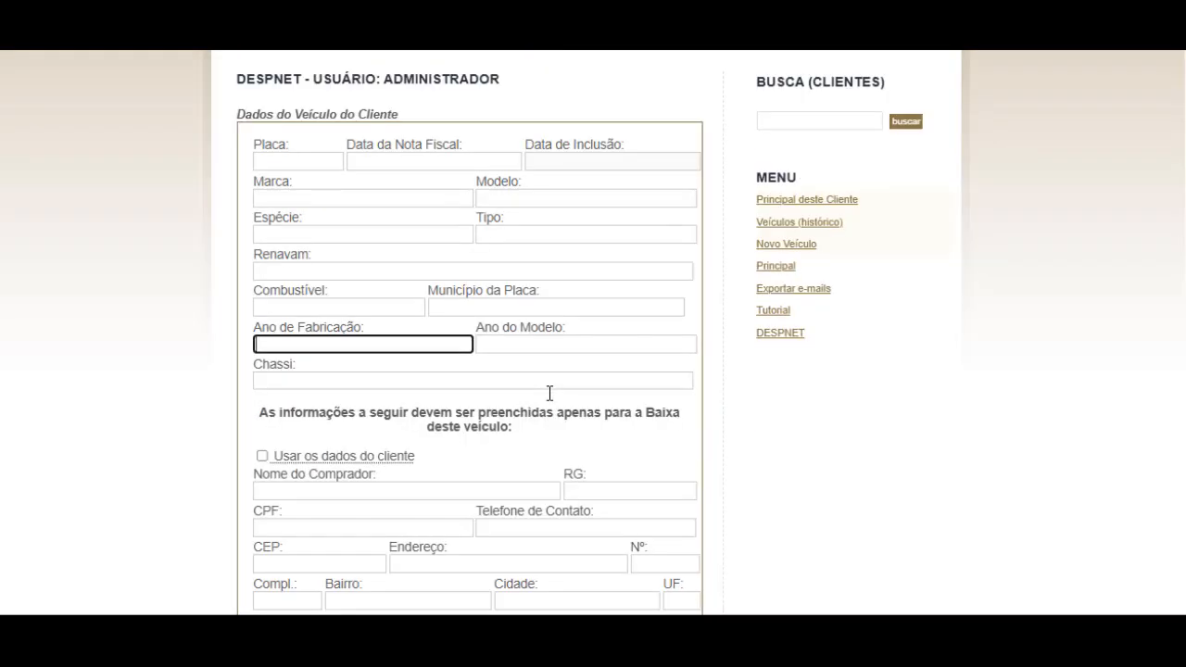
{"action": "left_click", "coordinate": [551, 375]}
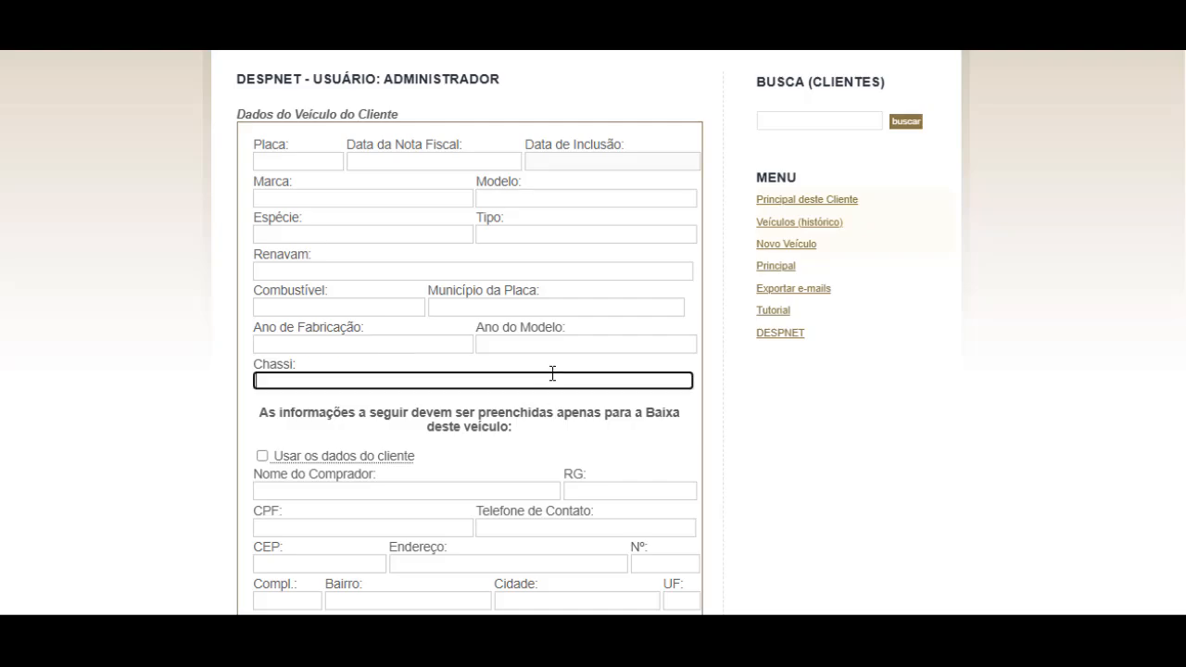
{"action": "scroll", "coordinate": [553, 374], "scroll_direction": "down", "scroll_amount": 1}
{"action": "scroll", "coordinate": [547, 371], "scroll_direction": "down", "scroll_amount": 1}
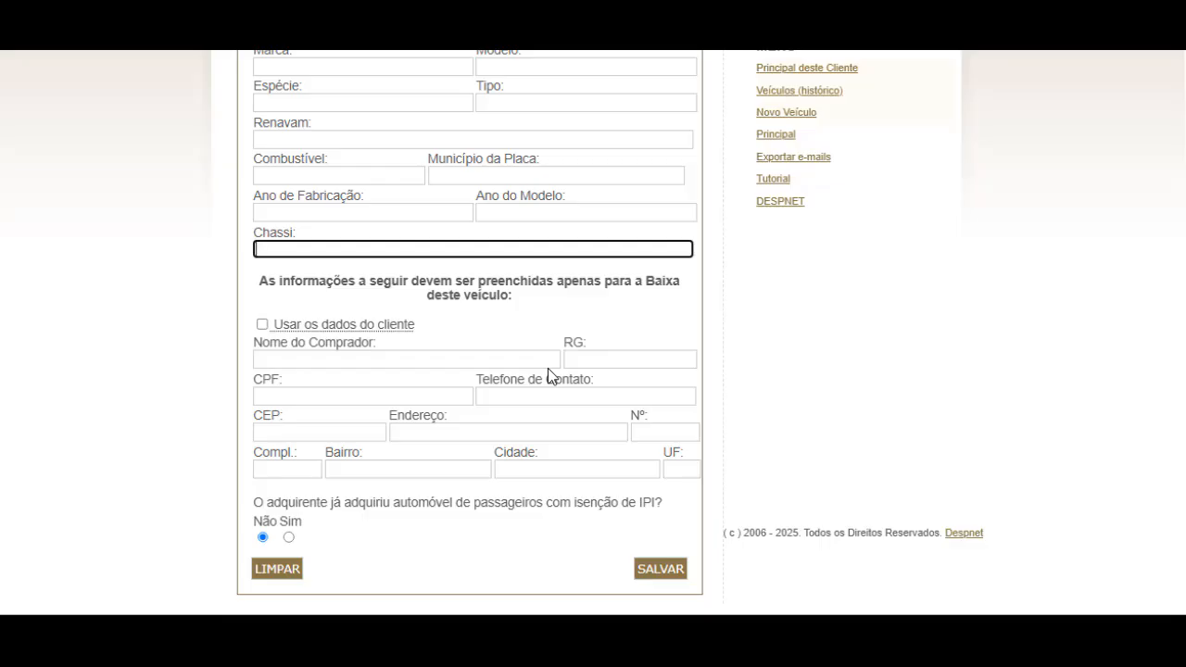
- Fill the buyer details from the client's data and review the prior IPI-exemption question
{"action": "left_click", "coordinate": [262, 325]}
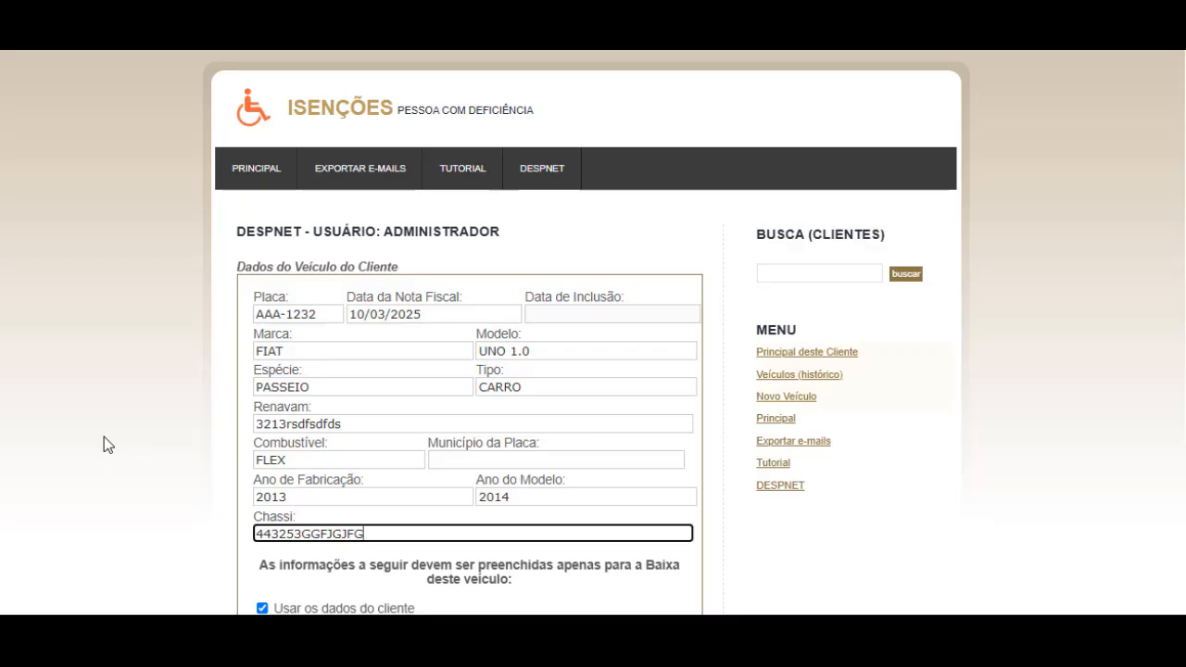
{"action": "scroll", "coordinate": [402, 463], "scroll_direction": "down", "scroll_amount": 3}
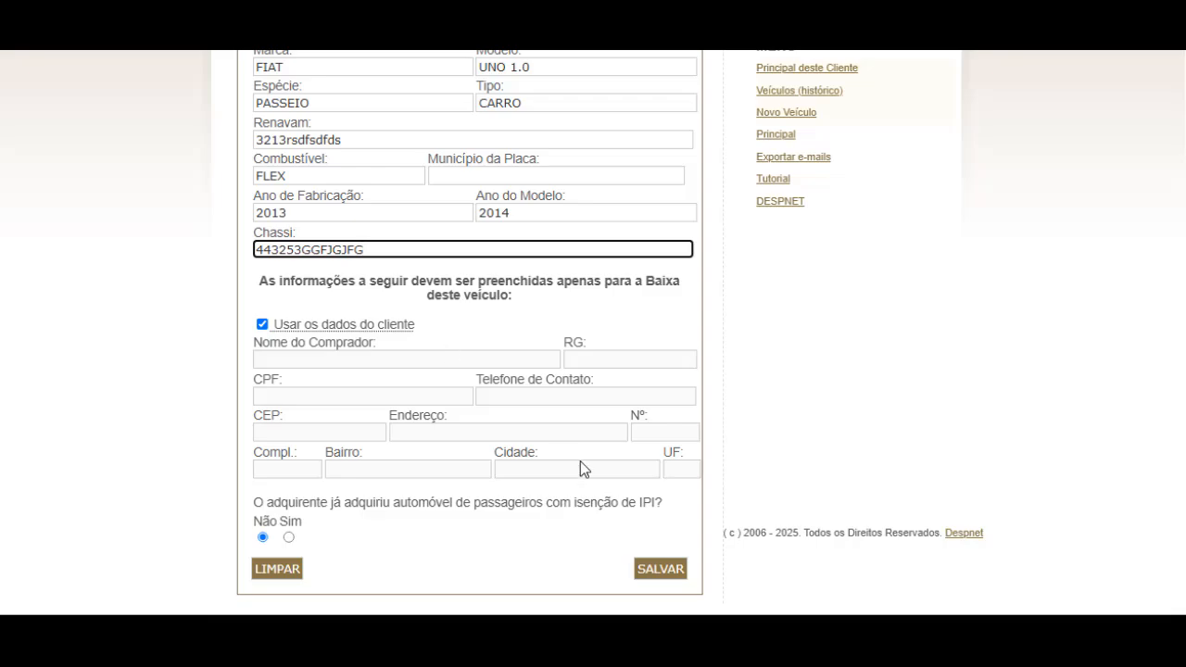
{"action": "left_click_drag", "start_coordinate": [252, 502], "coordinate": [604, 516]}
{"action": "left_click", "coordinate": [531, 528]}
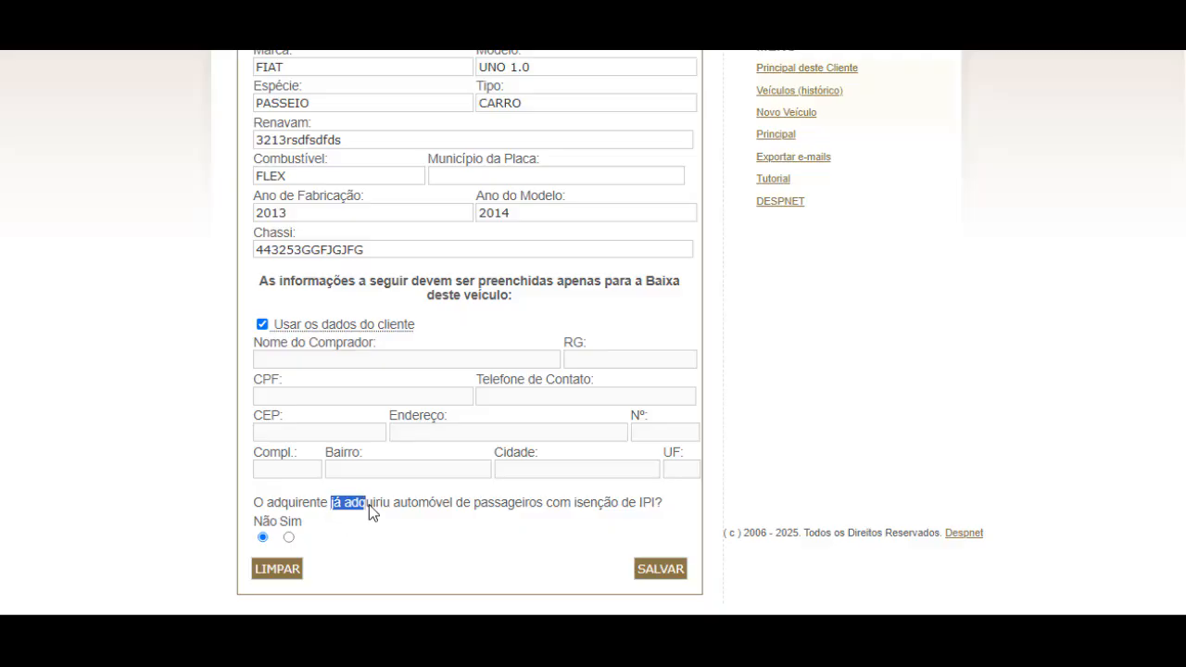
{"action": "left_click_drag", "start_coordinate": [330, 501], "coordinate": [384, 504]}
{"action": "left_click", "coordinate": [381, 503]}
- Save the FIAT UNO 1.0 record and review the buyer's plate and acquisition date fields
{"action": "left_click", "coordinate": [660, 569]}
{"action": "key", "text": "Return"}
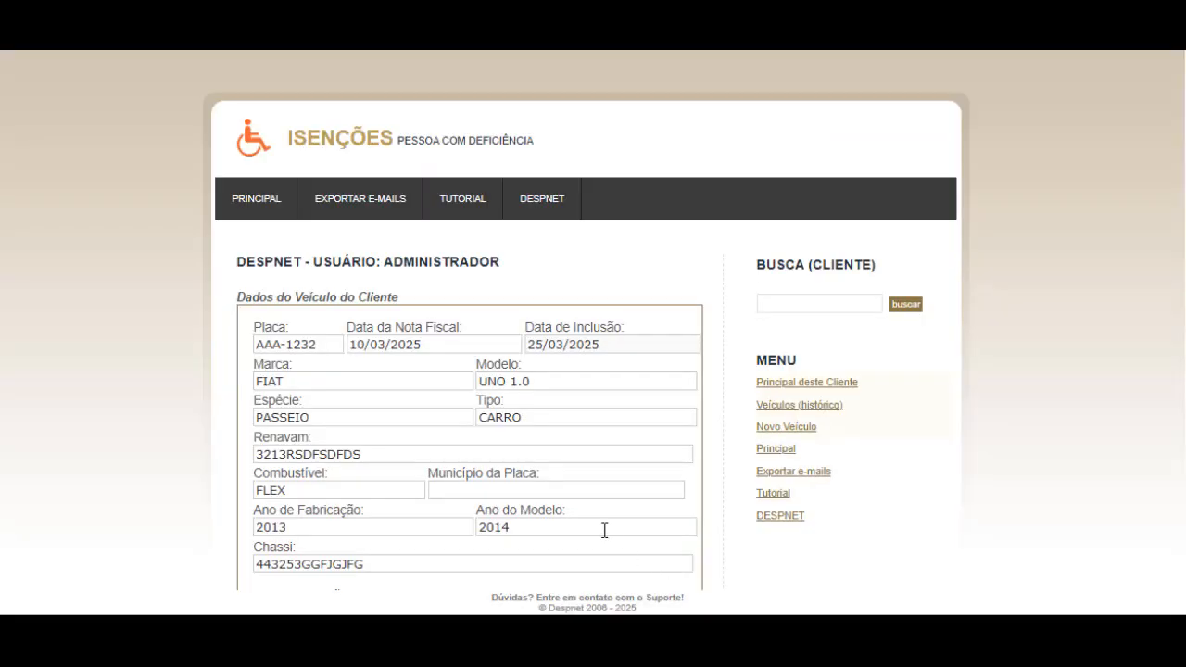
{"action": "scroll", "coordinate": [606, 532], "scroll_direction": "down", "scroll_amount": 4}
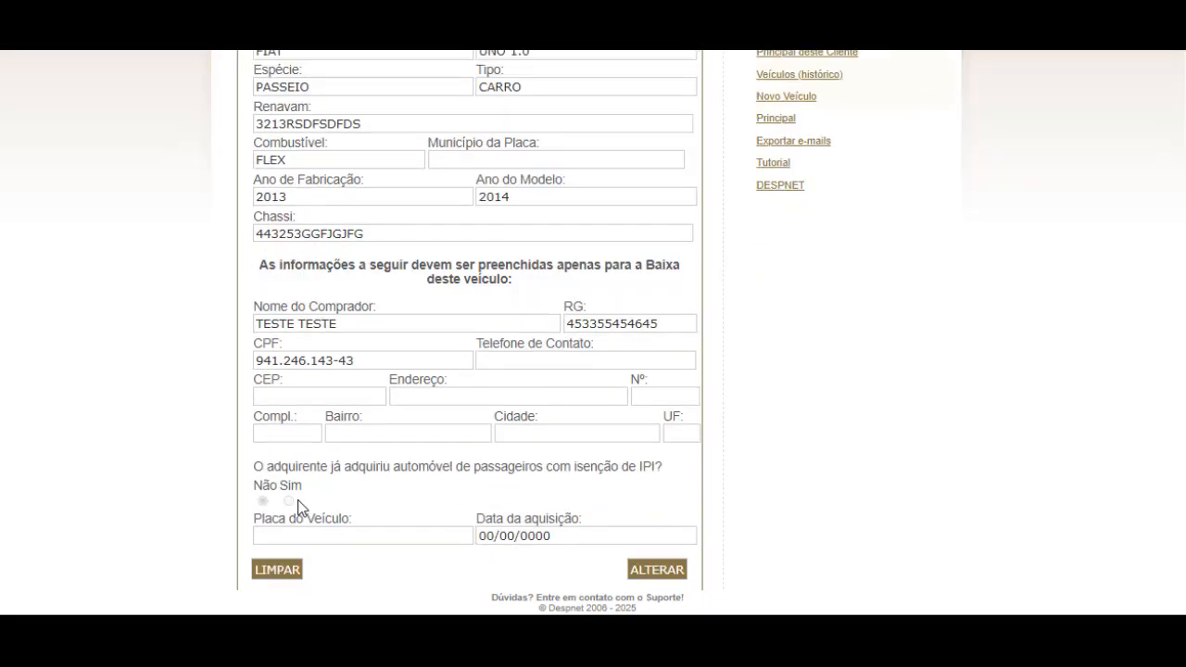
{"action": "left_click", "coordinate": [280, 533]}
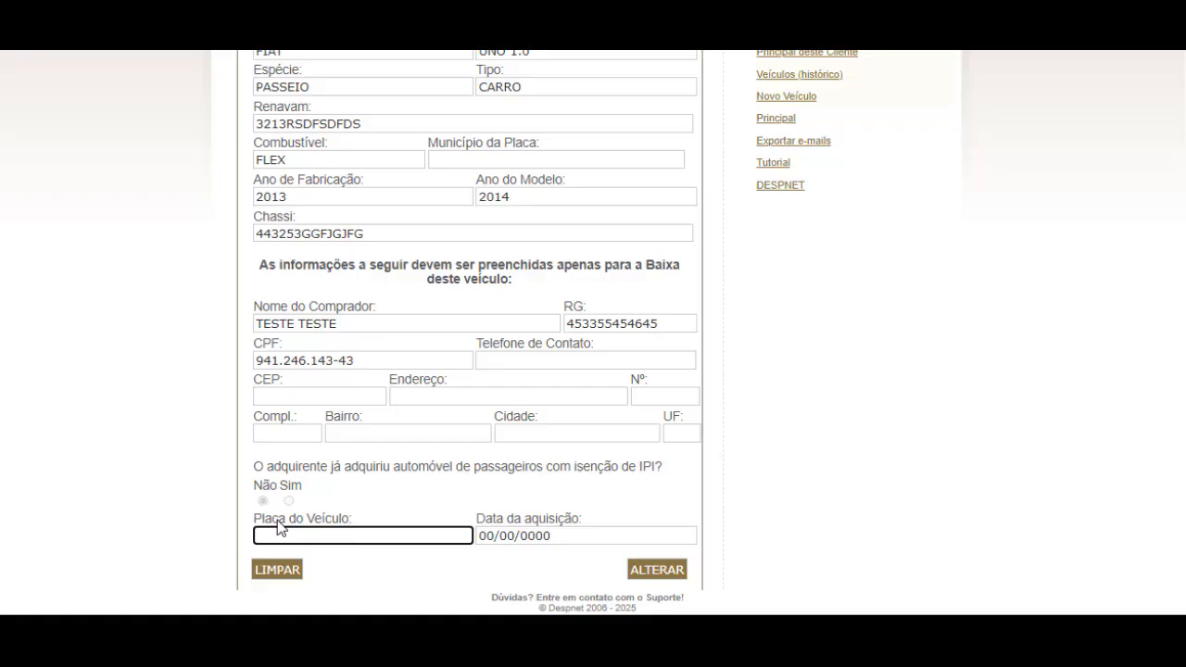
{"action": "left_click", "coordinate": [648, 532]}
{"action": "left_click", "coordinate": [443, 536]}
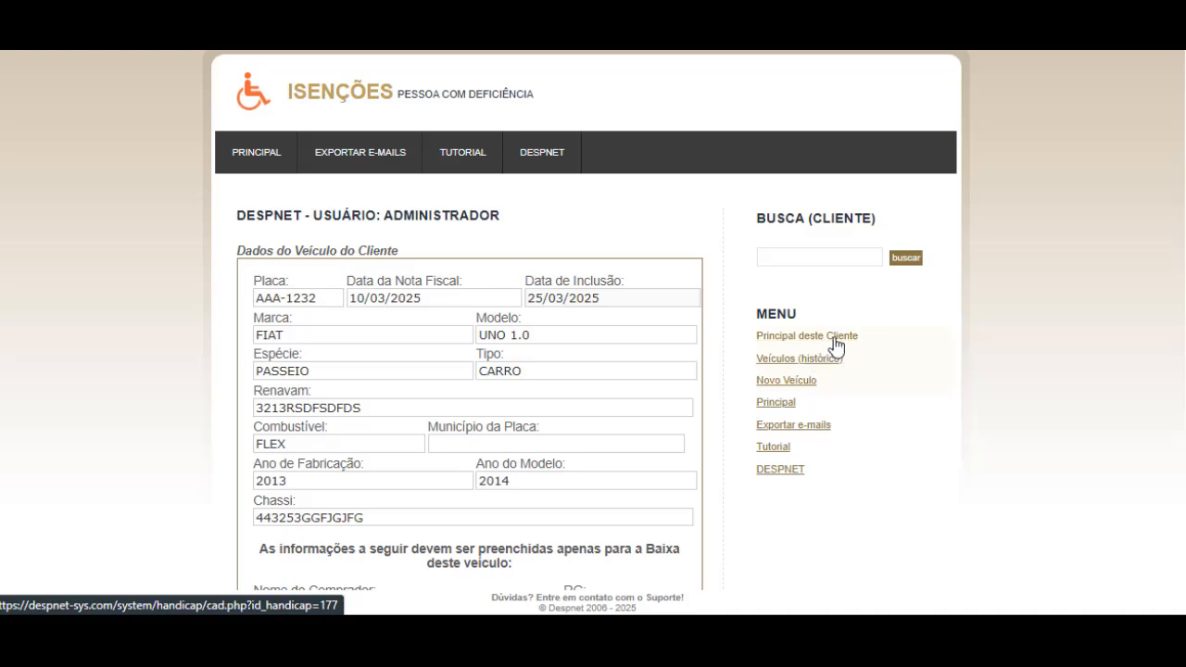
- Return to the client page and open vehicle AAA-1232 from the vehicle history list
{"action": "left_click", "coordinate": [833, 339]}
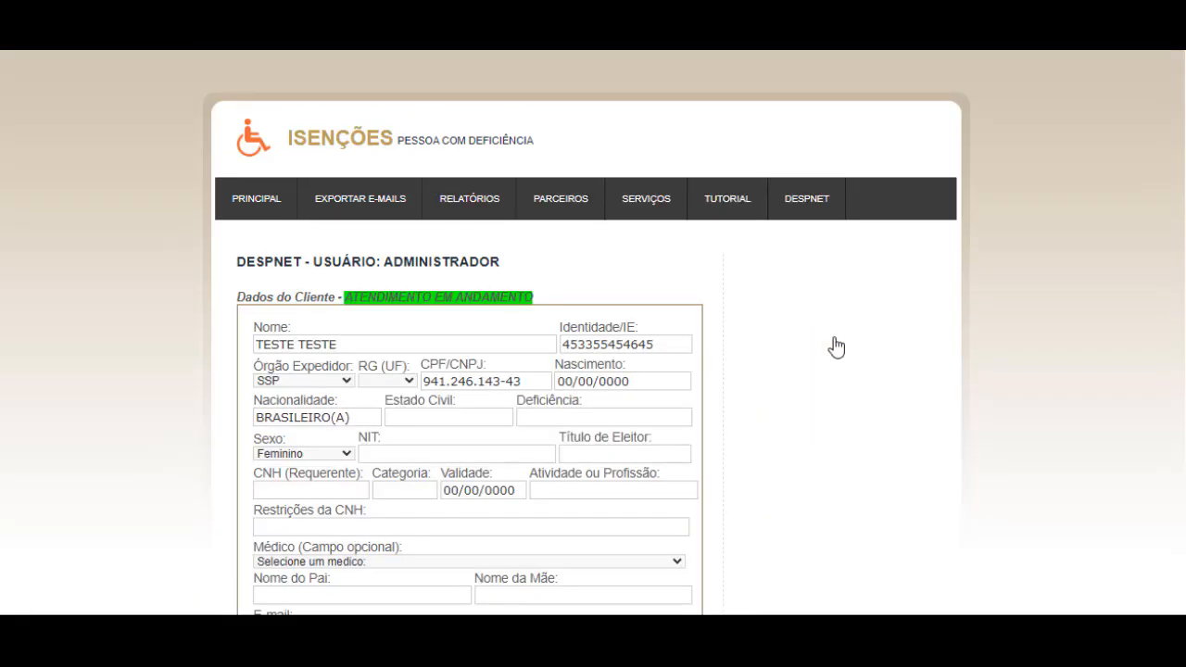
{"action": "scroll", "coordinate": [840, 351], "scroll_direction": "down", "scroll_amount": 3}
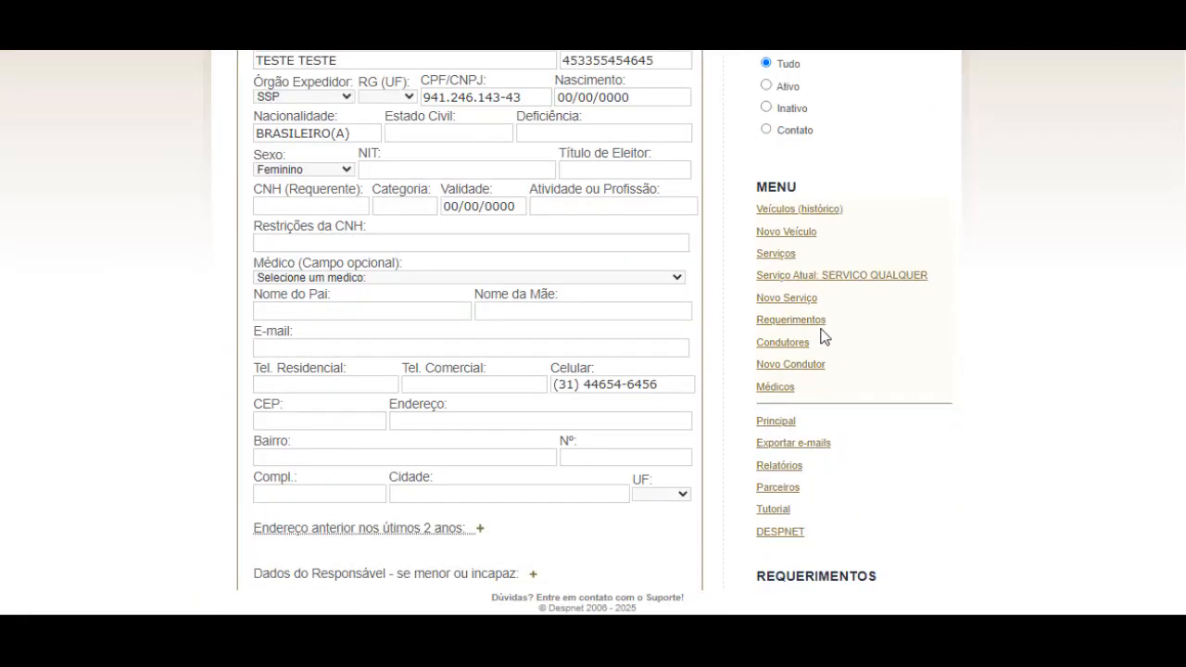
{"action": "left_click", "coordinate": [788, 211]}
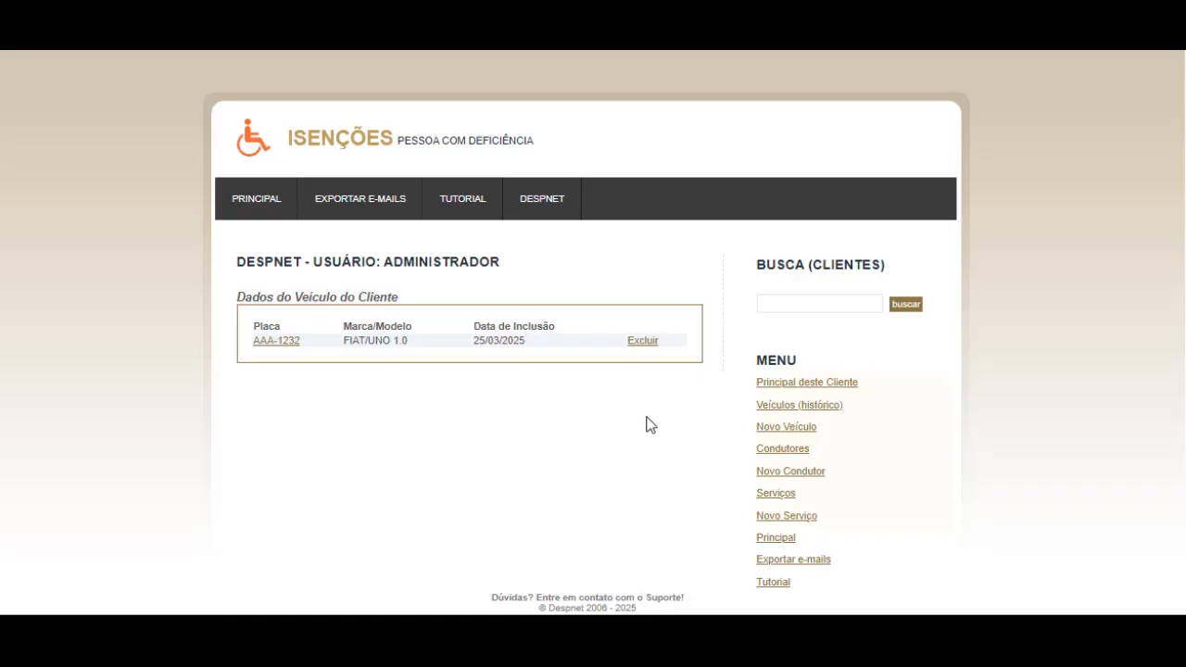
{"action": "left_click", "coordinate": [275, 350]}
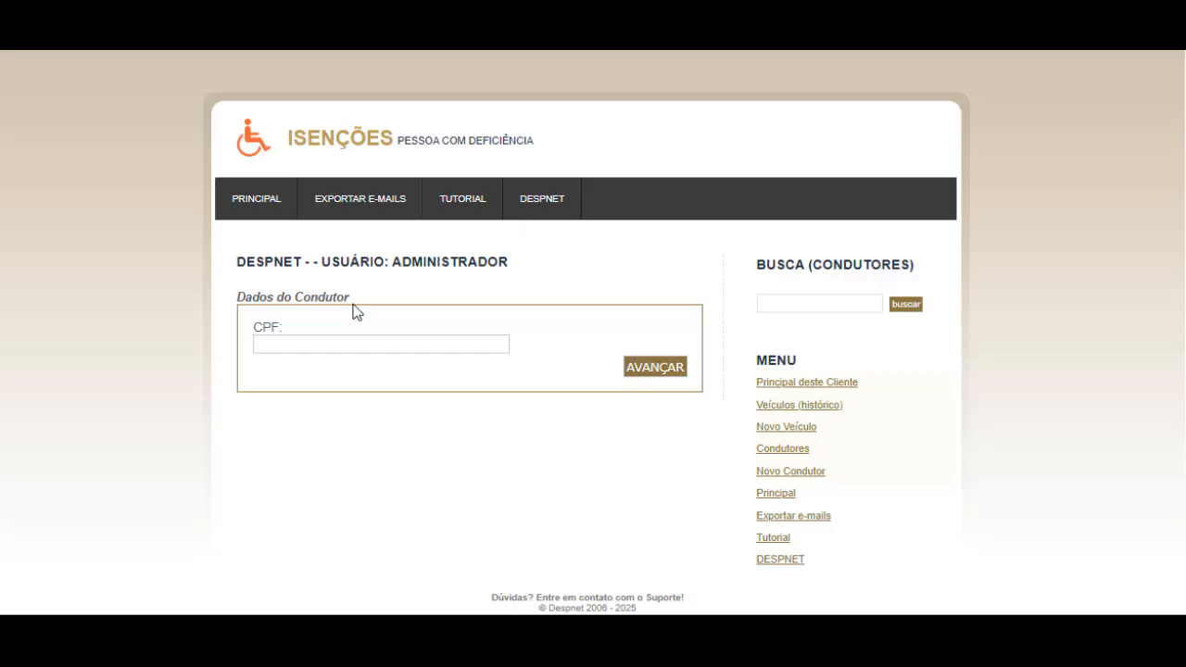
- Enter the driver's CPF and advance to the full driver form, starting at Nome
{"action": "left_click", "coordinate": [367, 344]}
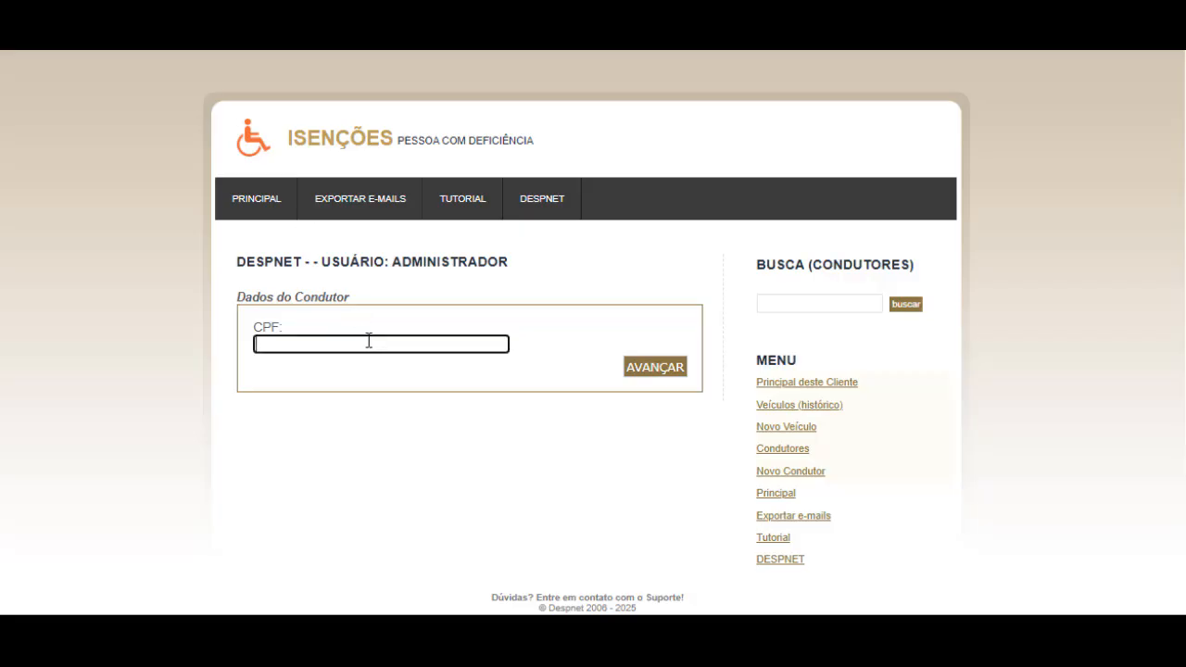
{"action": "type", "text": "635.432.534-42"}
{"action": "left_click", "coordinate": [668, 373]}
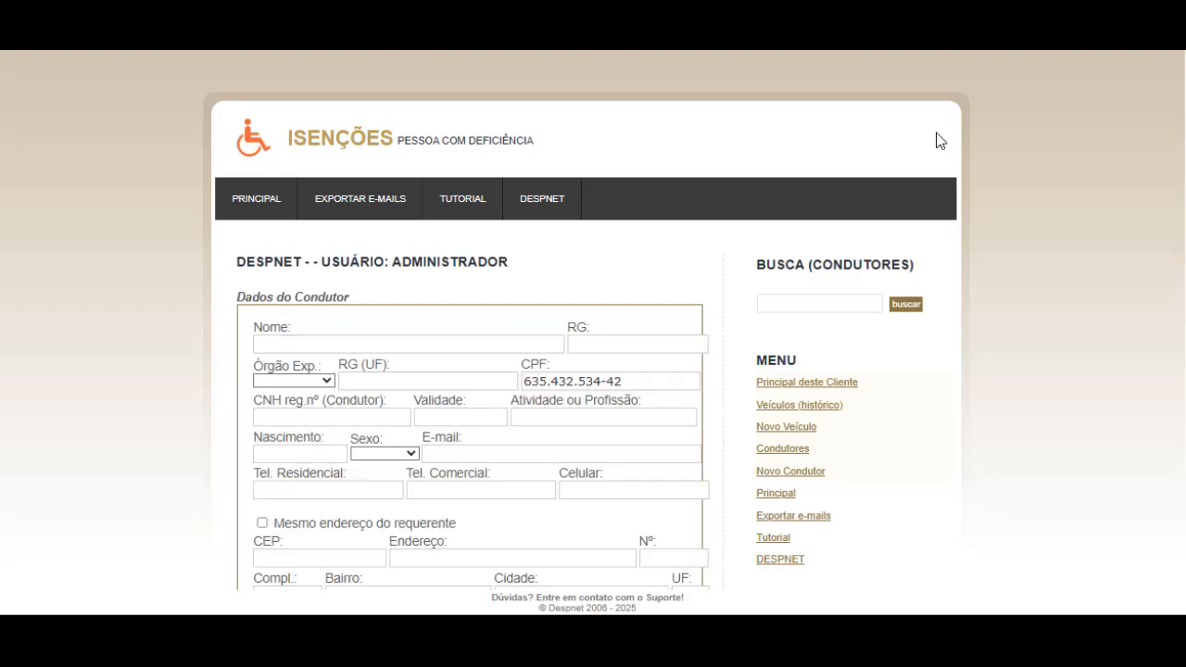
{"action": "scroll", "coordinate": [485, 346], "scroll_direction": "down", "scroll_amount": 2}
{"action": "scroll", "coordinate": [423, 284], "scroll_direction": "up", "scroll_amount": 1}
{"action": "left_click", "coordinate": [392, 245]}
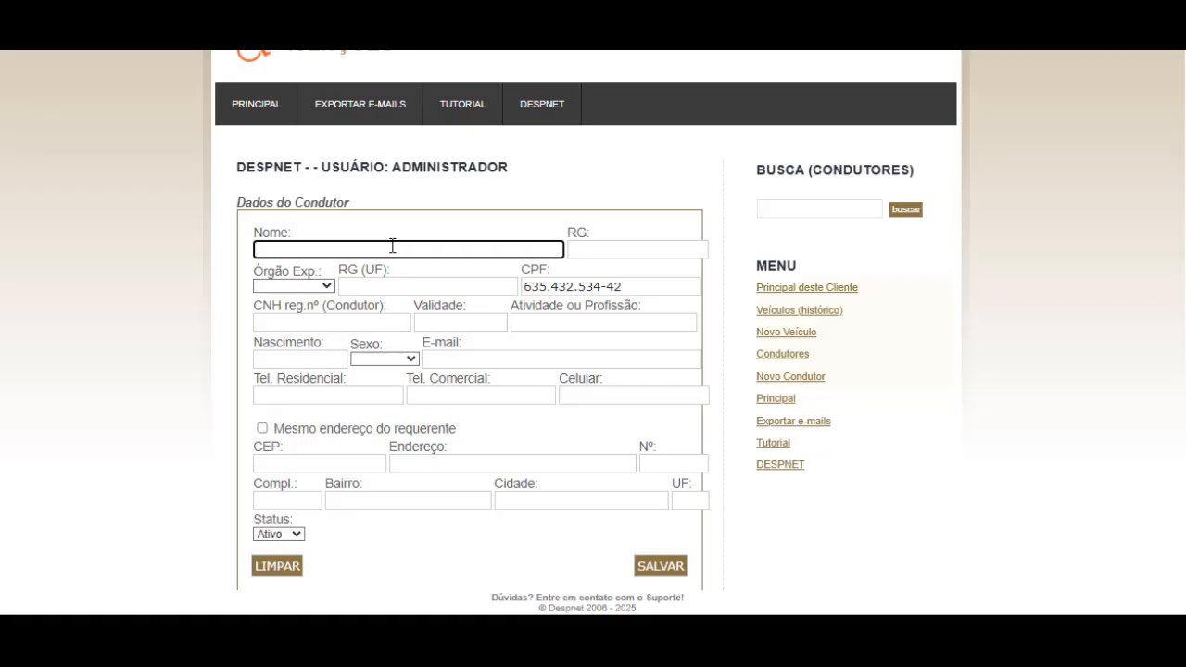
- Give the driver the client's address and keep the status as Ativo
{"action": "left_click", "coordinate": [262, 430]}
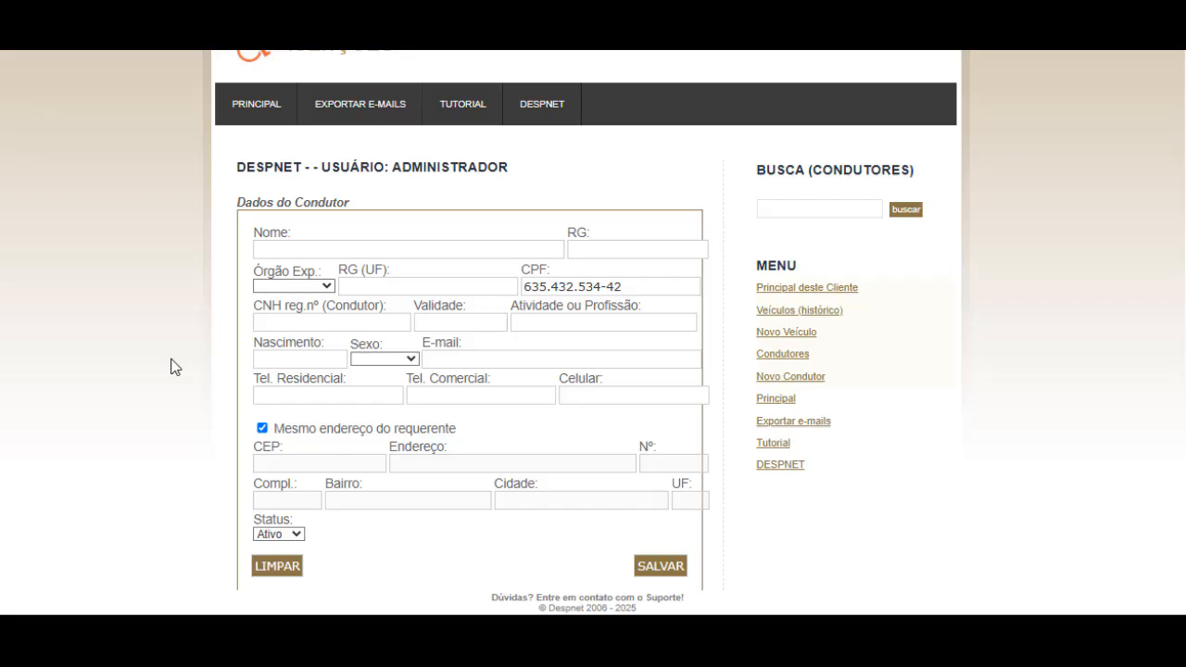
{"action": "left_click", "coordinate": [278, 533]}
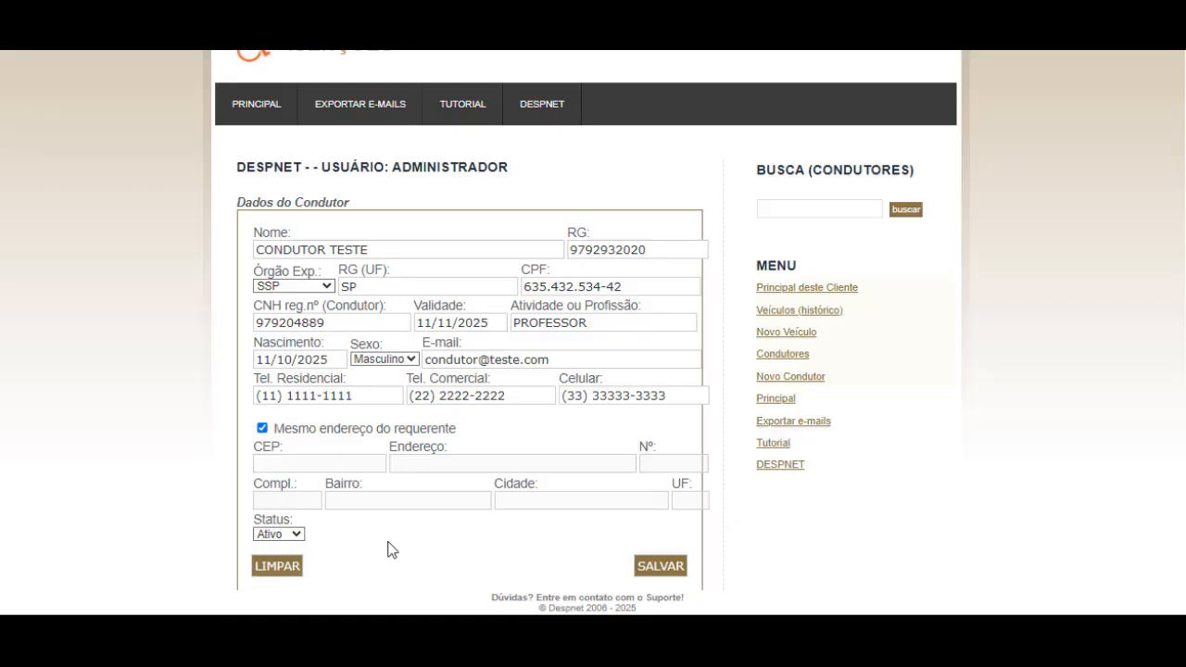
- Save the driver, acknowledge 'Registro Incluído!', and go back to the client's main page
{"action": "left_click", "coordinate": [684, 567]}
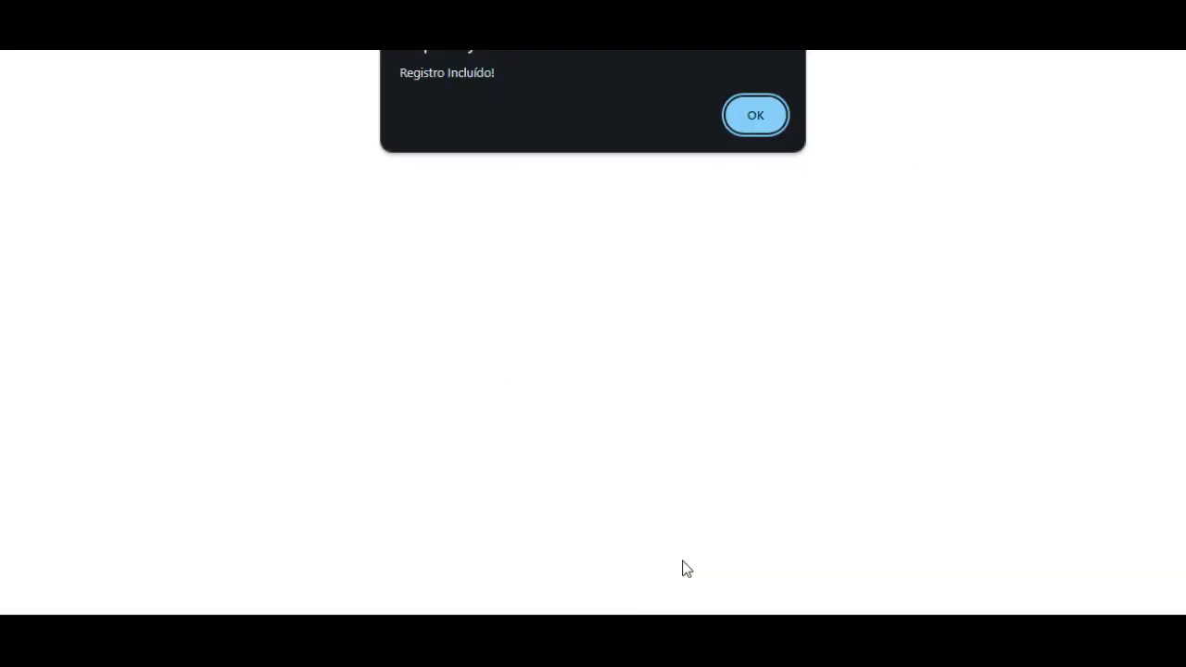
{"action": "left_click", "coordinate": [770, 131]}
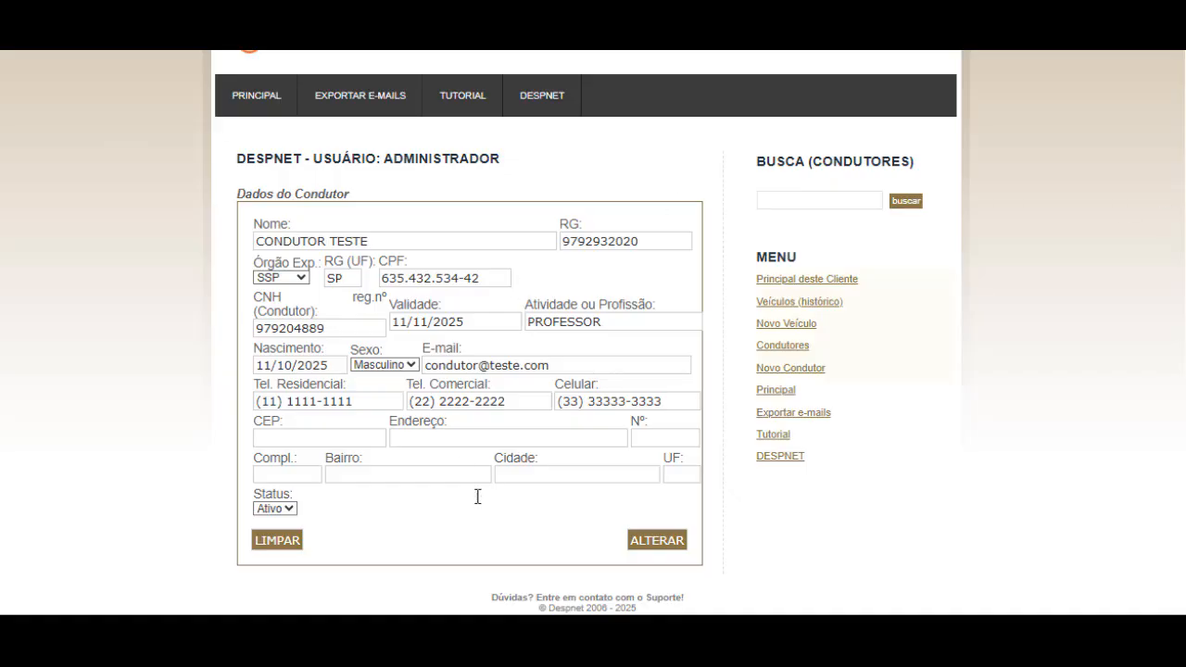
{"action": "left_click", "coordinate": [486, 438]}
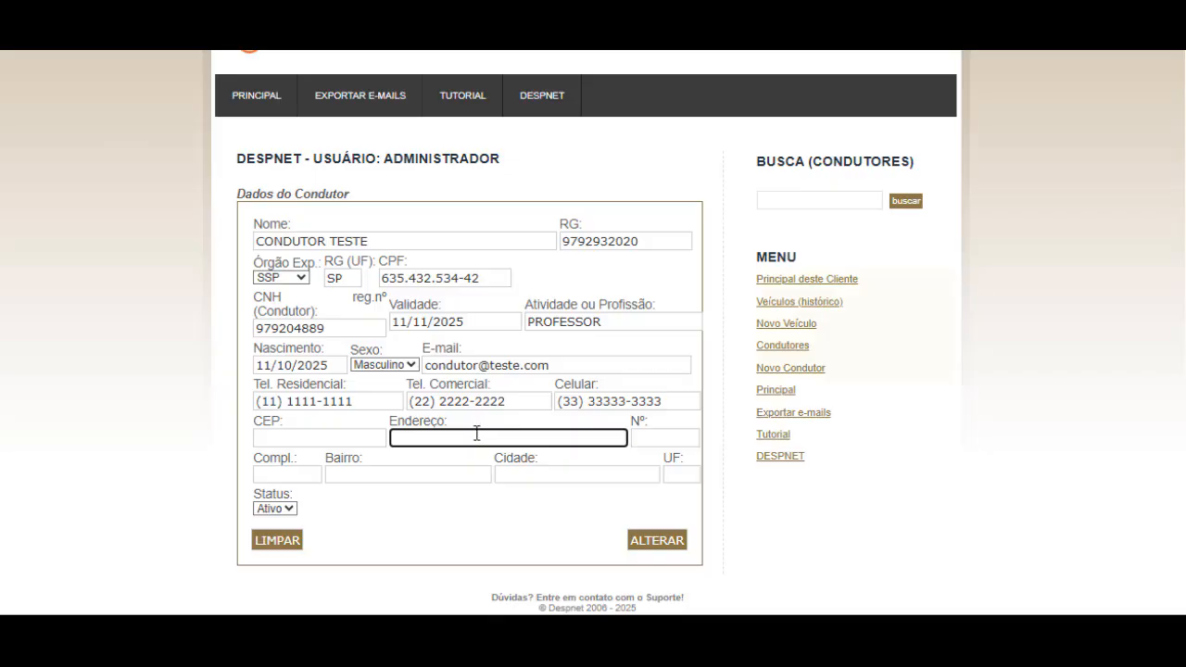
{"action": "left_click", "coordinate": [823, 288]}
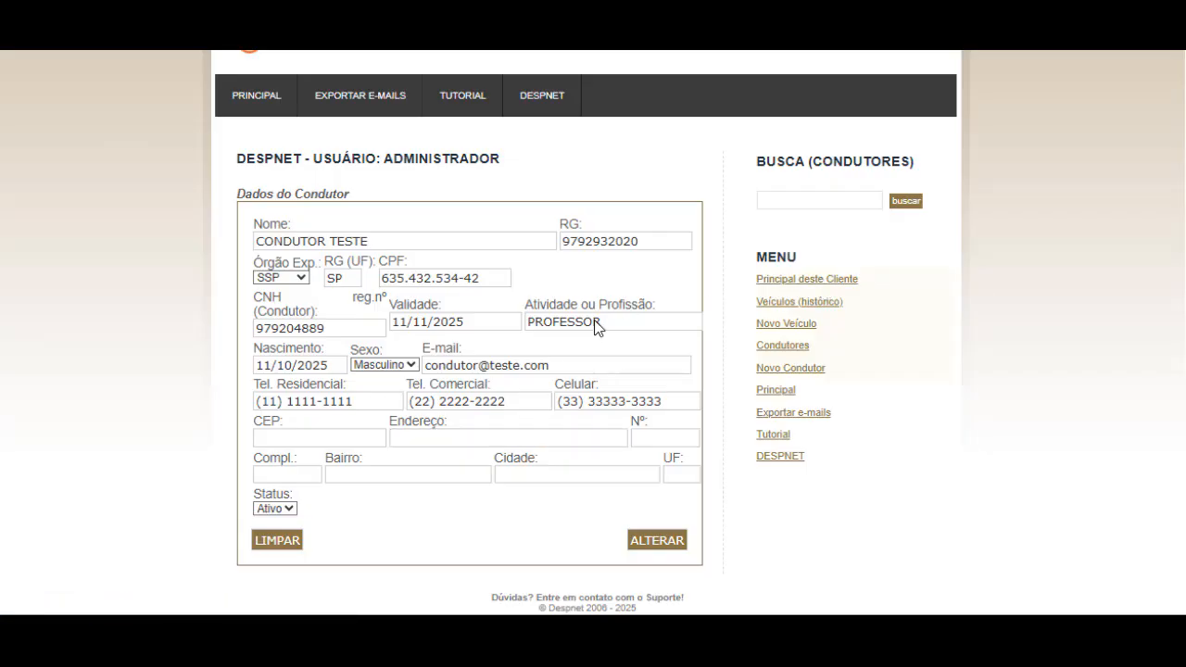
- Check the client's empty CEP field, then open the Condutores list
{"action": "scroll", "coordinate": [518, 358], "scroll_direction": "down", "scroll_amount": 2}
{"action": "scroll", "coordinate": [517, 358], "scroll_direction": "down", "scroll_amount": 2}
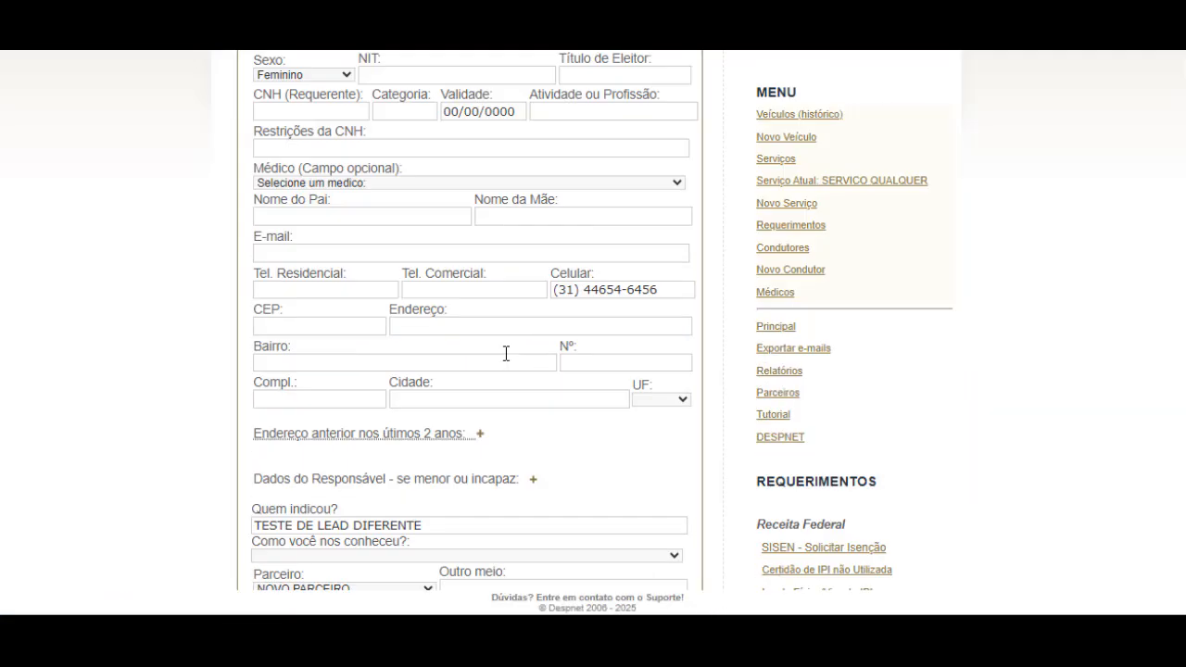
{"action": "left_click", "coordinate": [373, 320]}
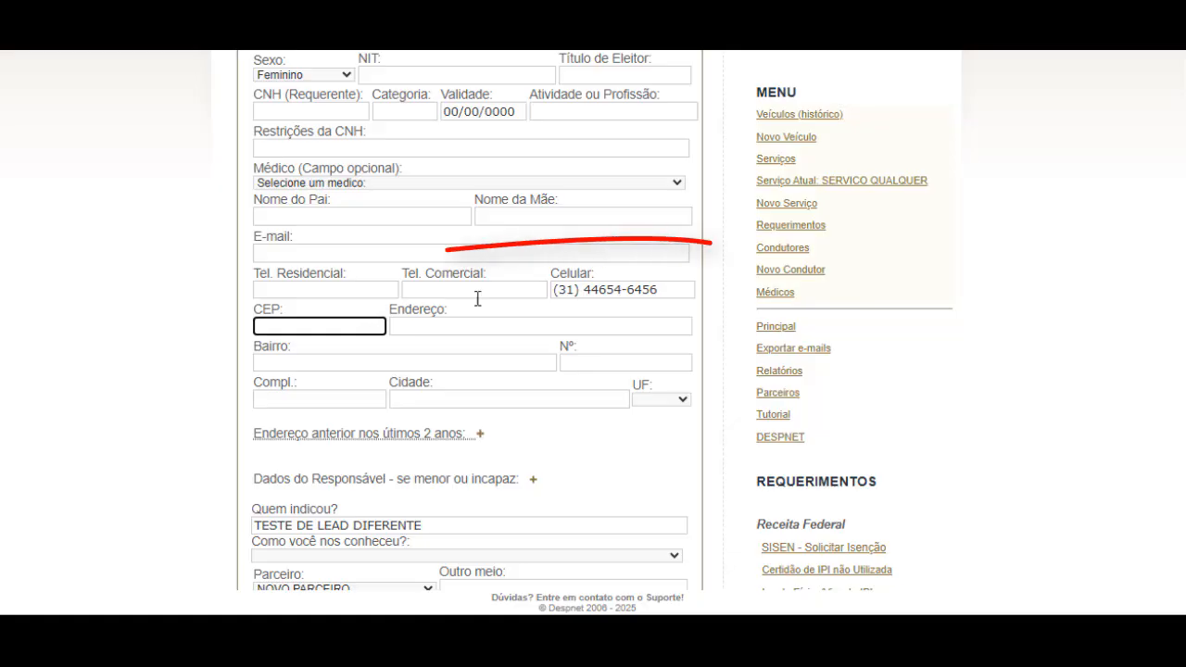
{"action": "left_click", "coordinate": [803, 256]}
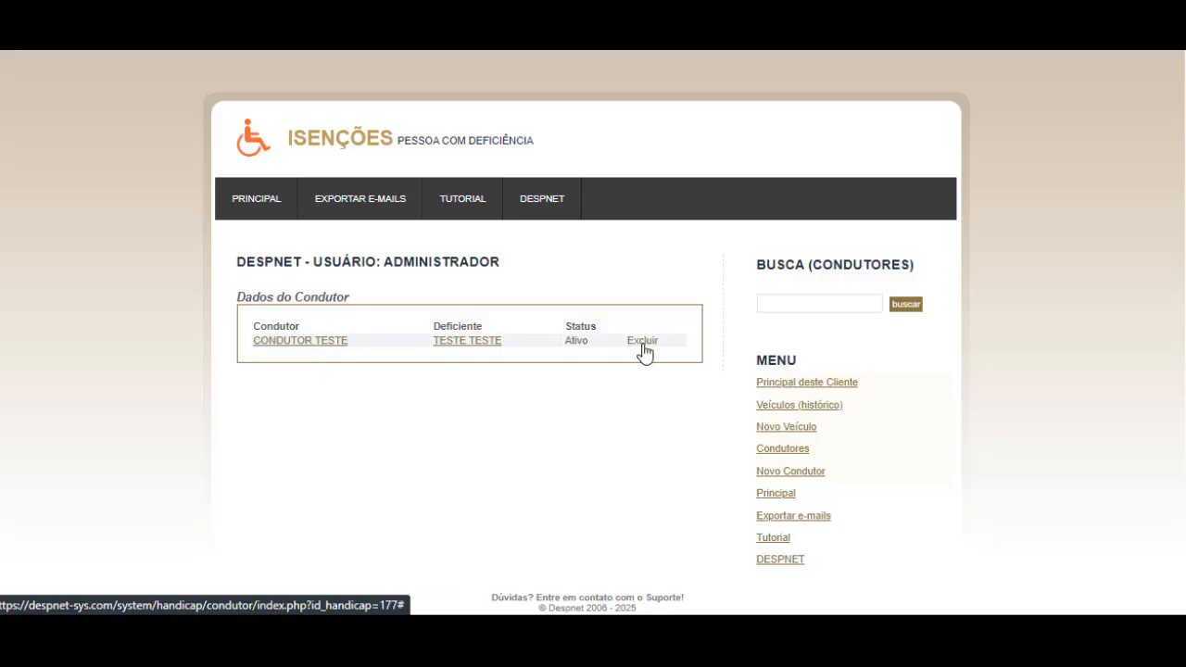
- From the client's main page, generate the Condutor RF form under Requerimentos
{"action": "left_click", "coordinate": [784, 384]}
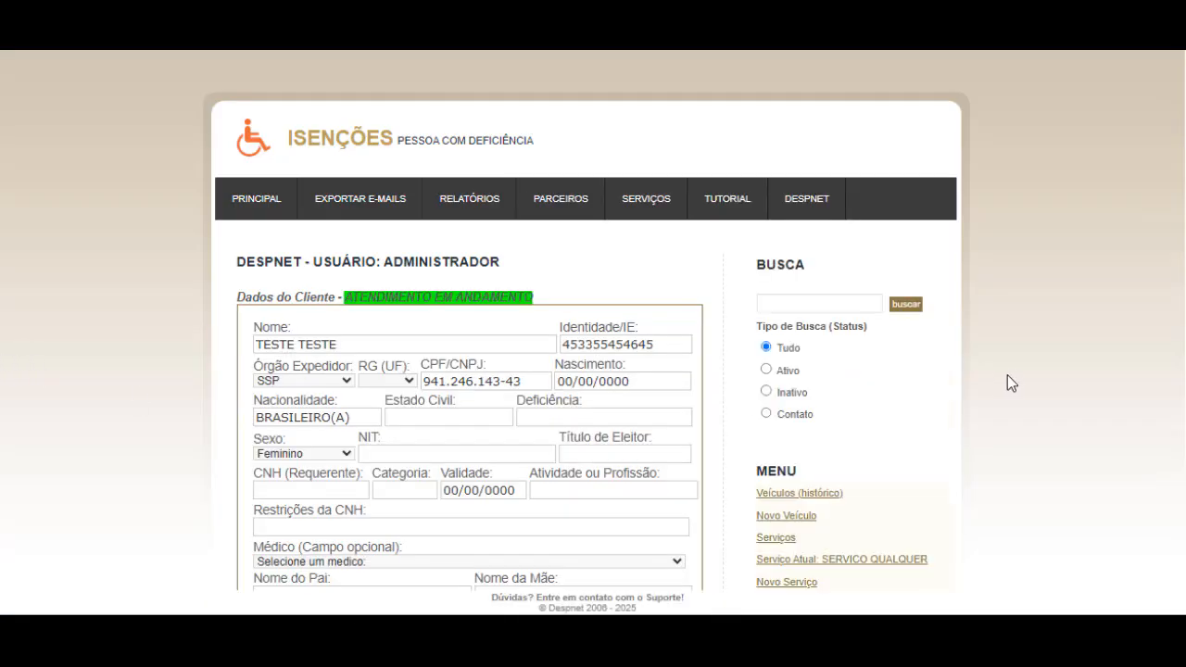
{"action": "scroll", "coordinate": [593, 370], "scroll_direction": "down", "scroll_amount": 15}
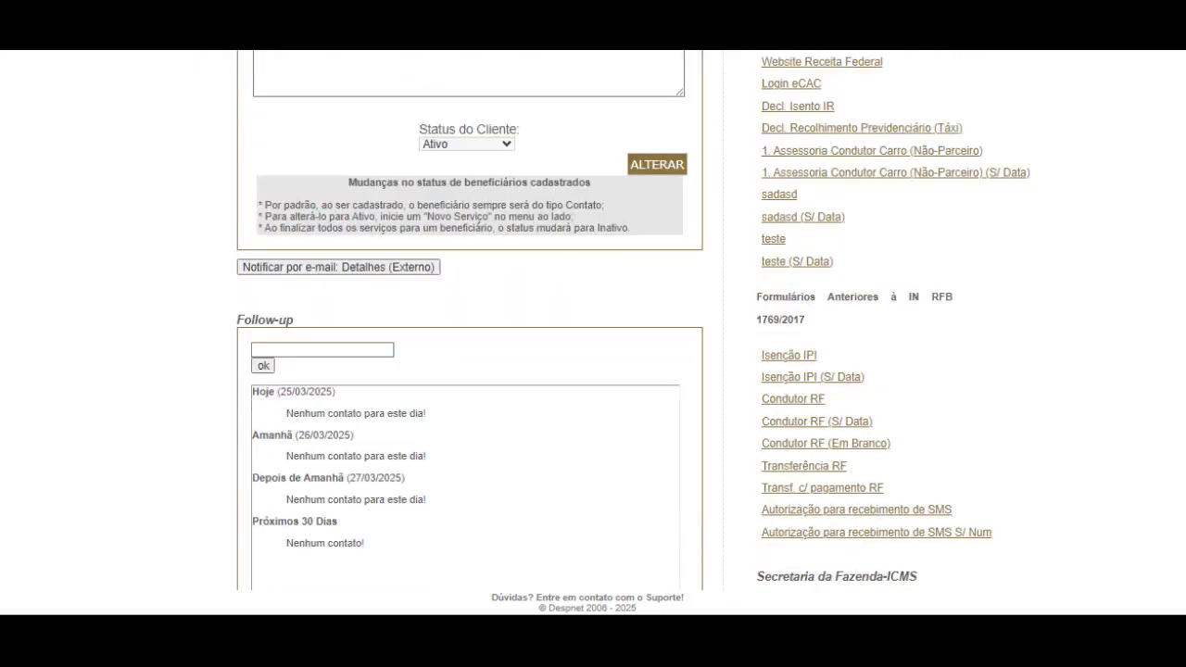
{"action": "left_click", "coordinate": [791, 401]}
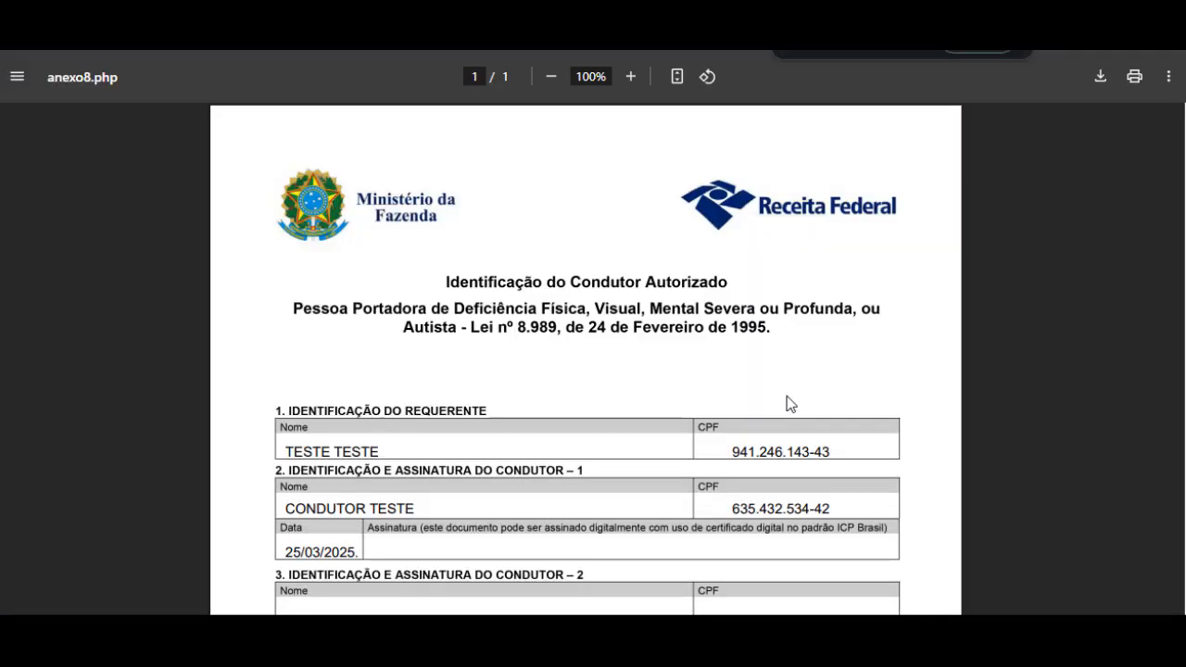
{"action": "scroll", "coordinate": [556, 325], "scroll_direction": "down", "scroll_amount": 2}
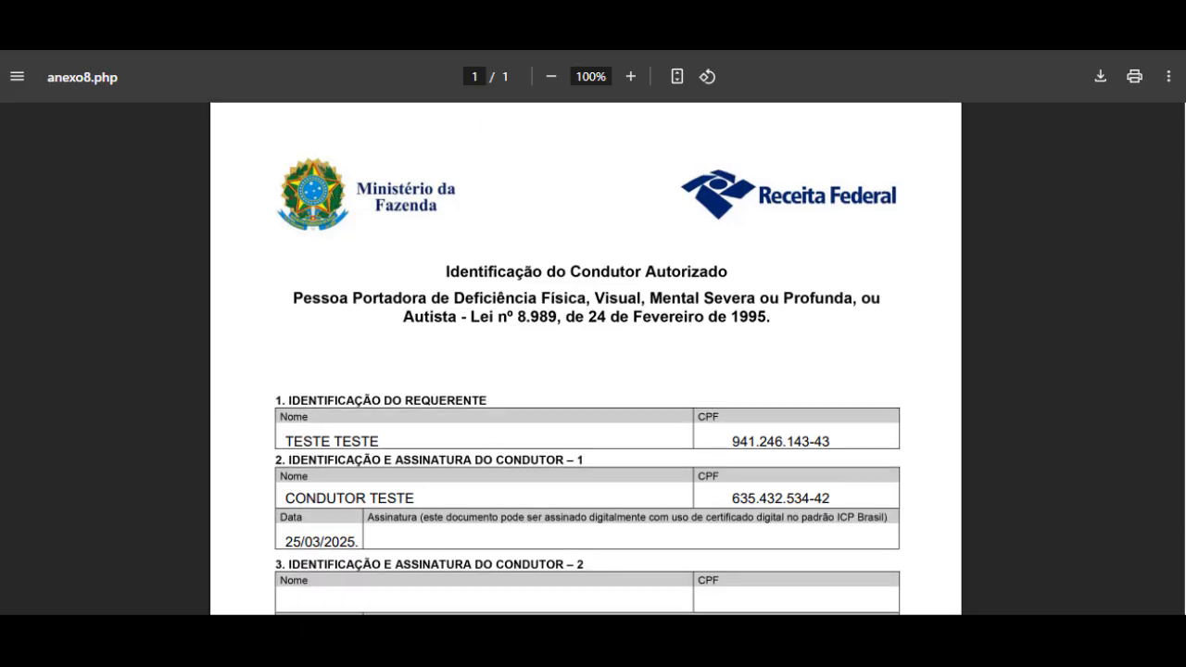
{"action": "left_click_drag", "start_coordinate": [355, 260], "coordinate": [282, 261]}
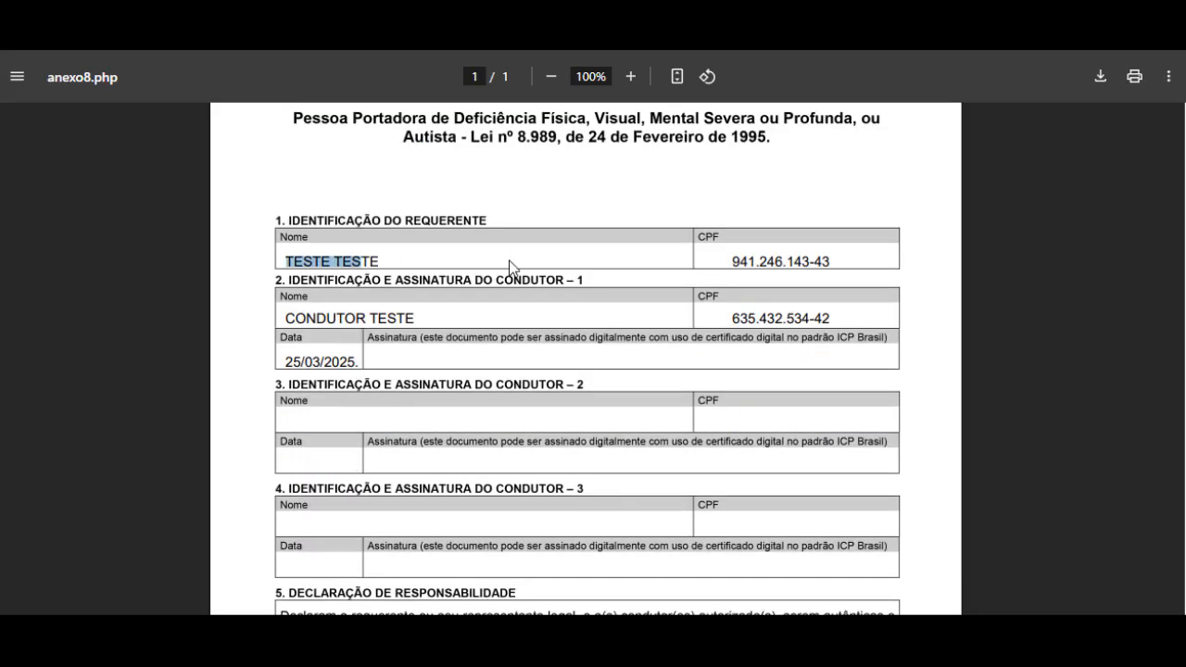
{"action": "left_click", "coordinate": [744, 260]}
{"action": "left_click_drag", "start_coordinate": [789, 260], "coordinate": [807, 261]}
{"action": "left_click", "coordinate": [618, 337]}
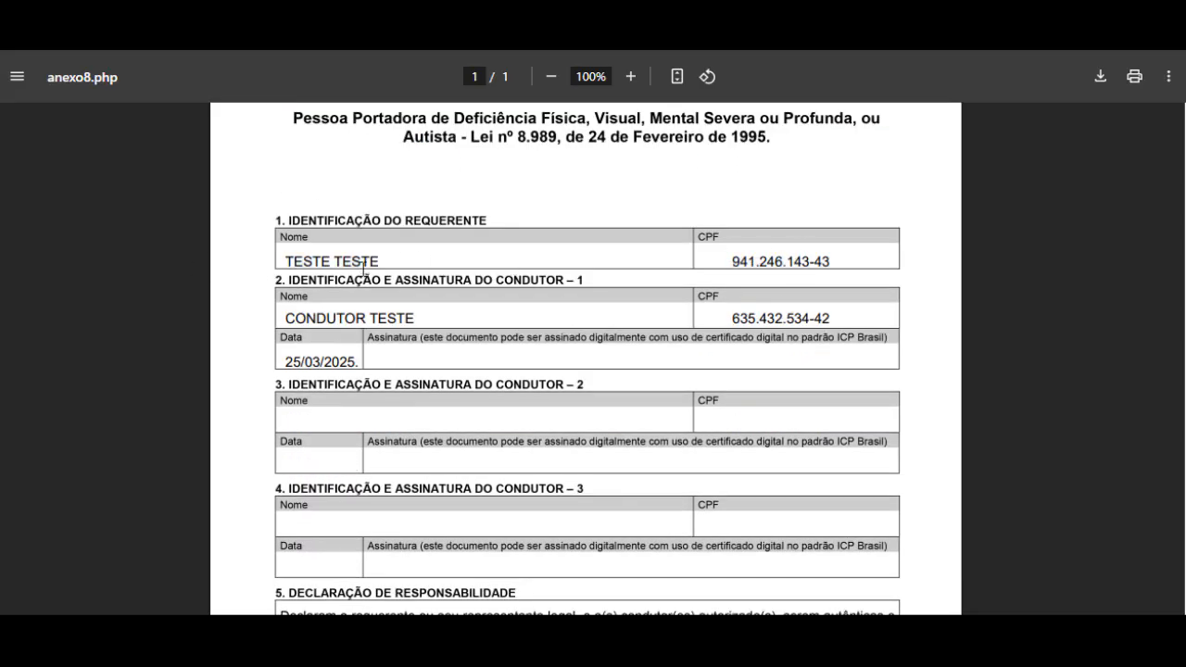
{"action": "left_click_drag", "start_coordinate": [286, 317], "coordinate": [439, 318]}
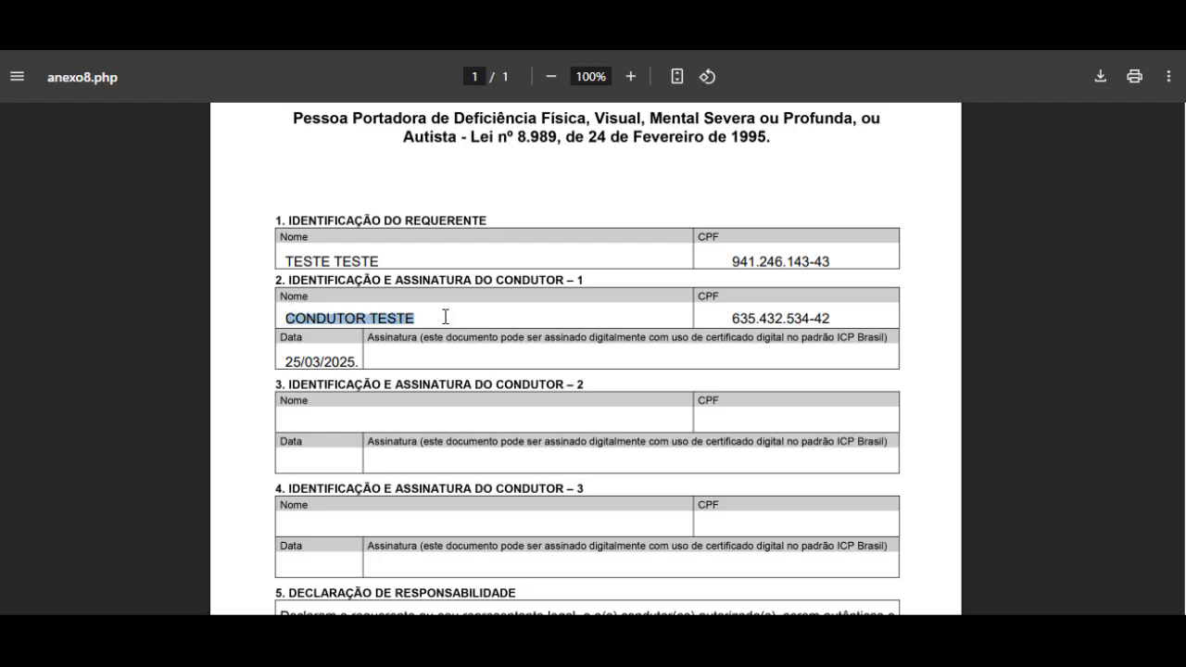
{"action": "left_click_drag", "start_coordinate": [739, 320], "coordinate": [839, 325]}
{"action": "left_click", "coordinate": [840, 326]}
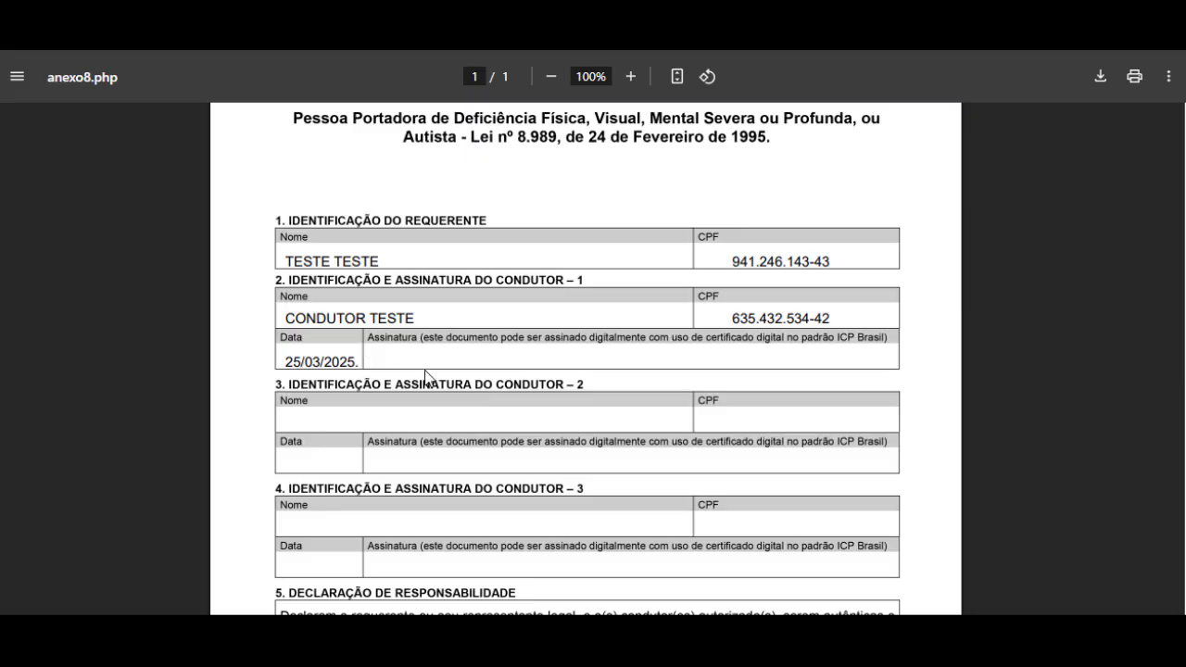
{"action": "scroll", "coordinate": [550, 408], "scroll_direction": "down", "scroll_amount": 3}
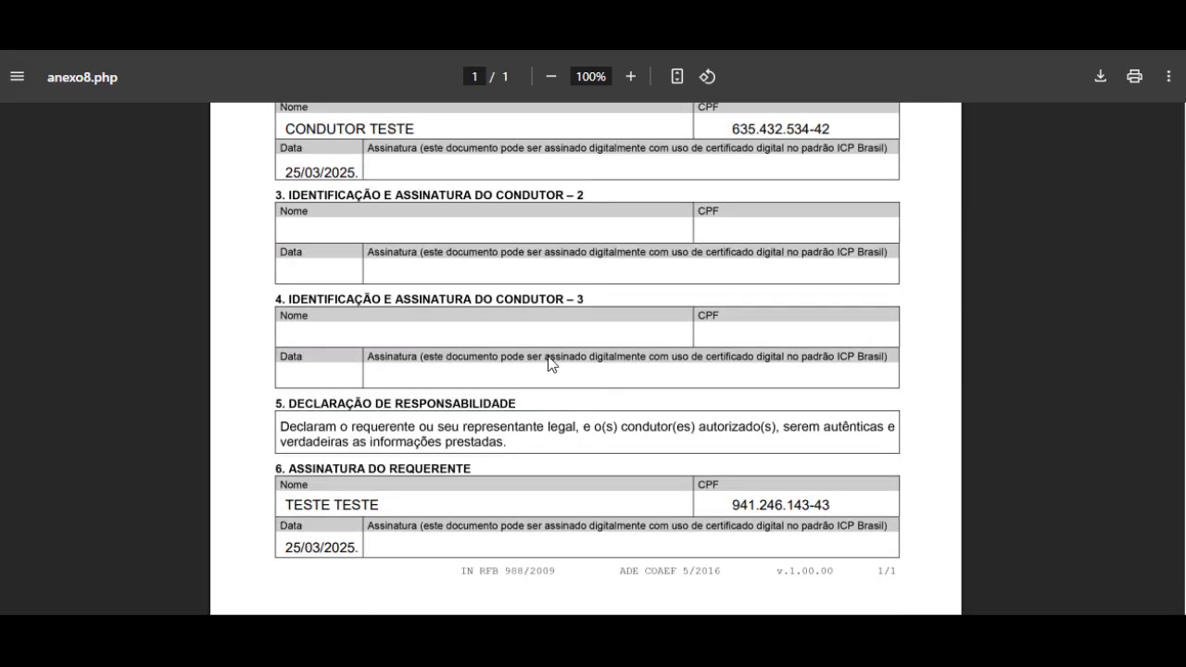